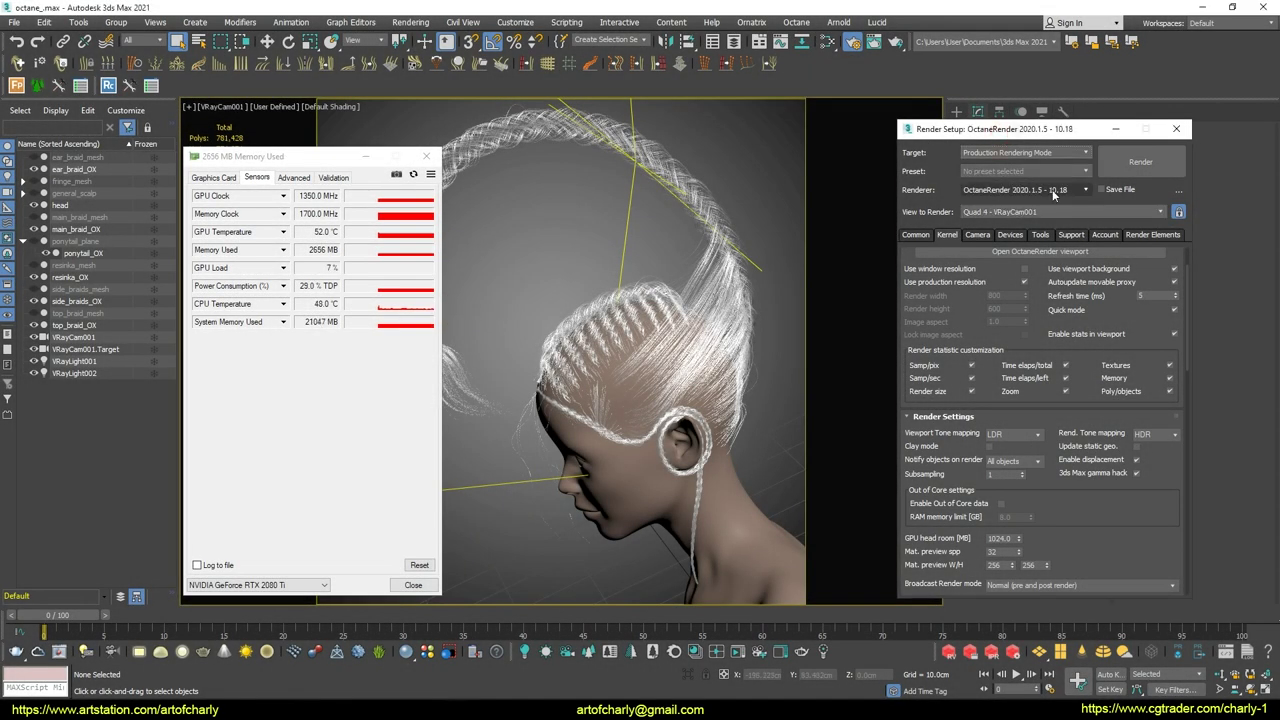
Look through the Octane kernel settings in the render setup panel, scrolling down its parameters
{"action": "left_click_drag", "start_coordinate": [975, 311], "coordinate": [968, 385]}
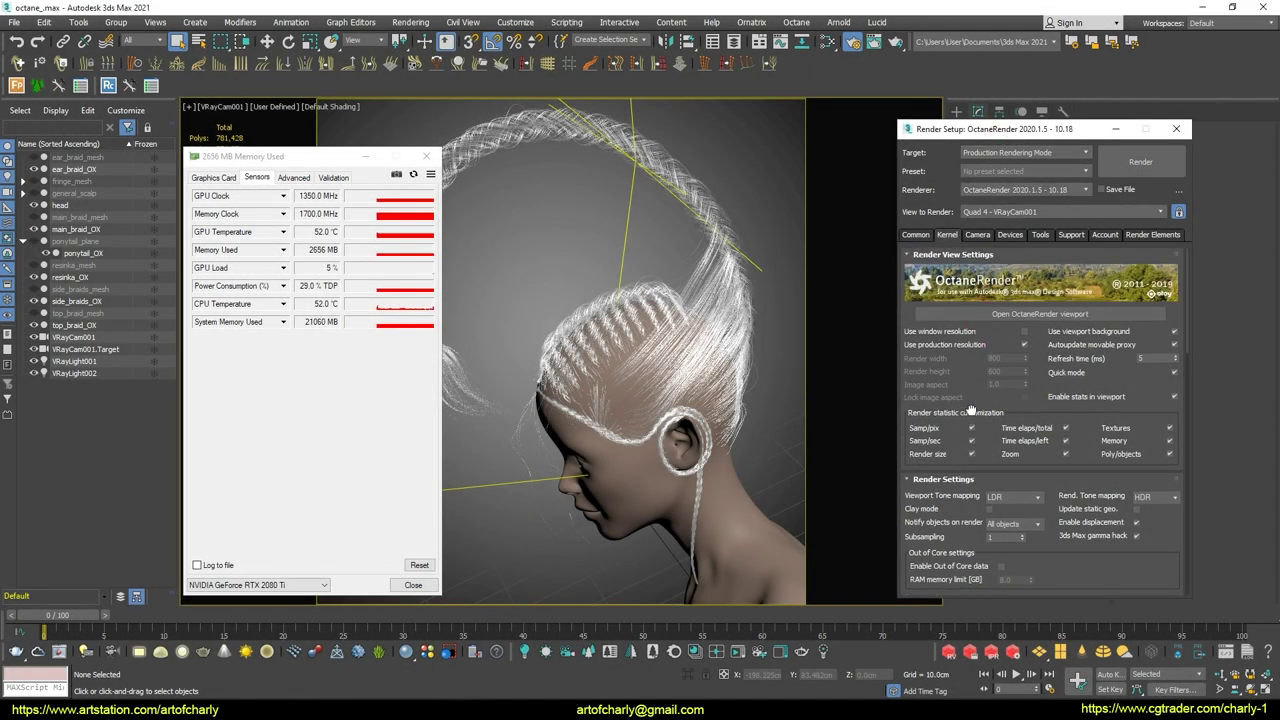
{"action": "left_click", "coordinate": [920, 236]}
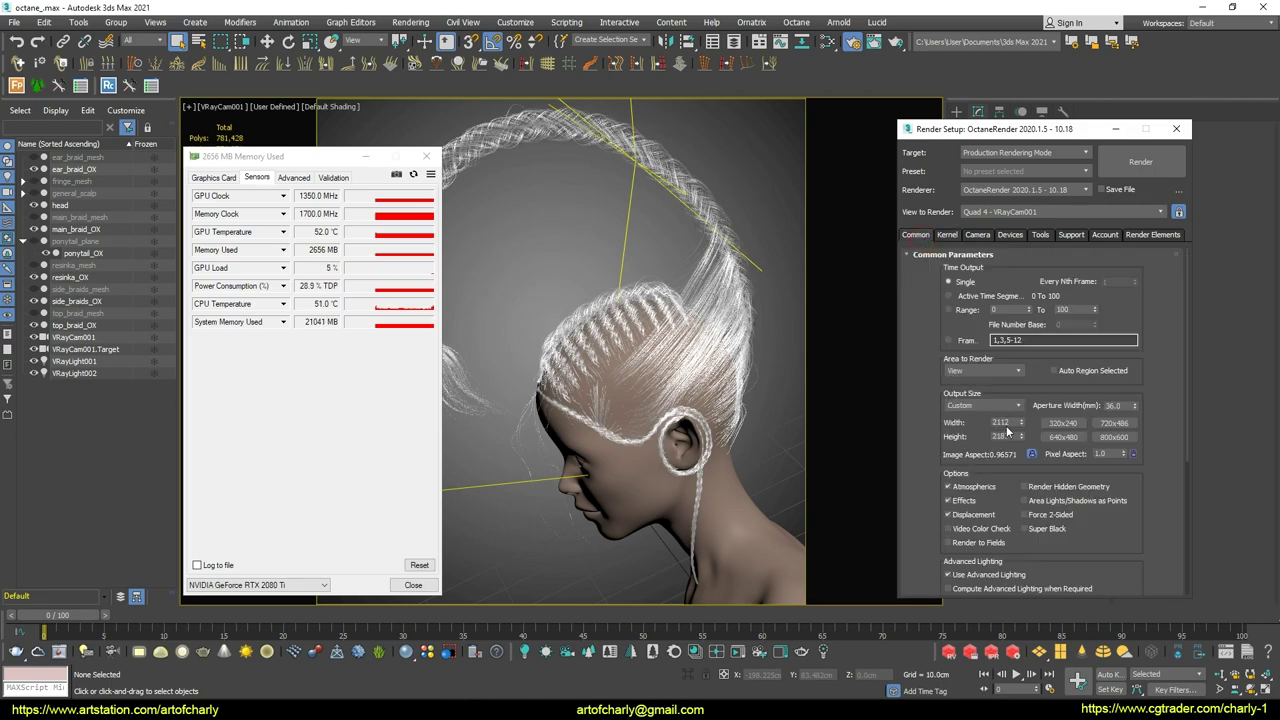
{"action": "left_click", "coordinate": [945, 236]}
{"action": "left_click_drag", "start_coordinate": [1003, 372], "coordinate": [981, 313]}
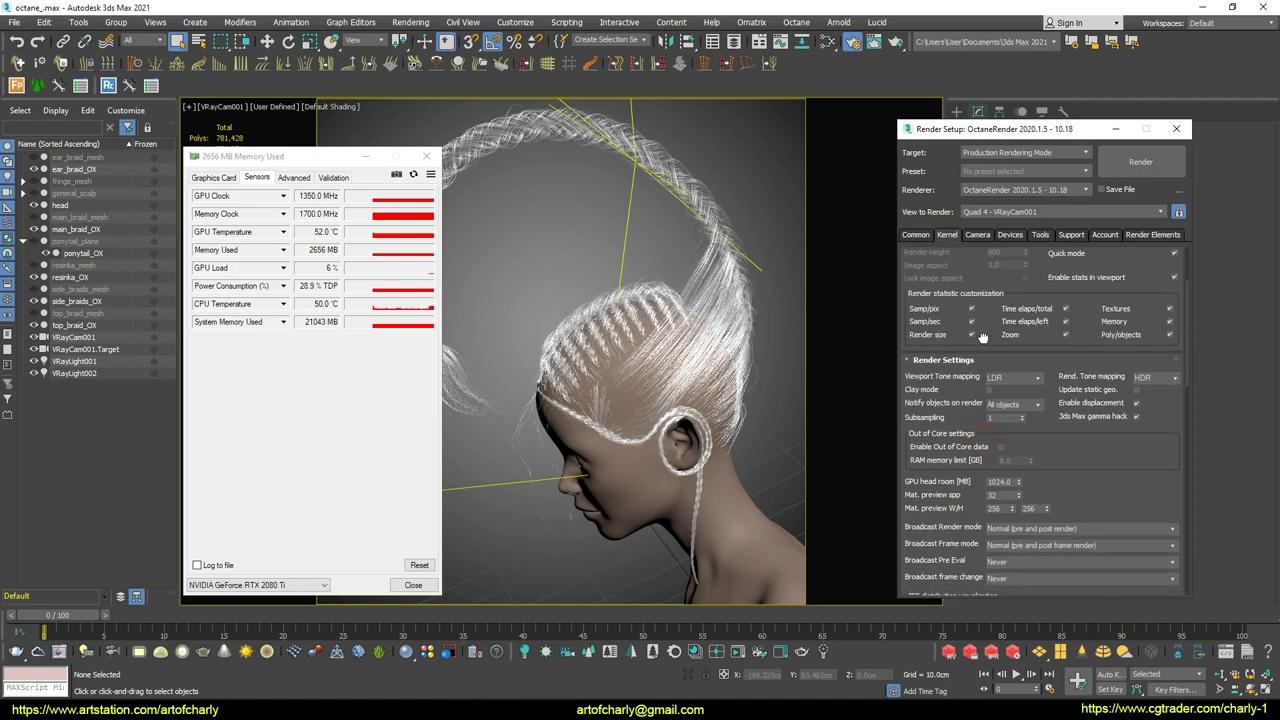
{"action": "left_click_drag", "start_coordinate": [968, 437], "coordinate": [1000, 380]}
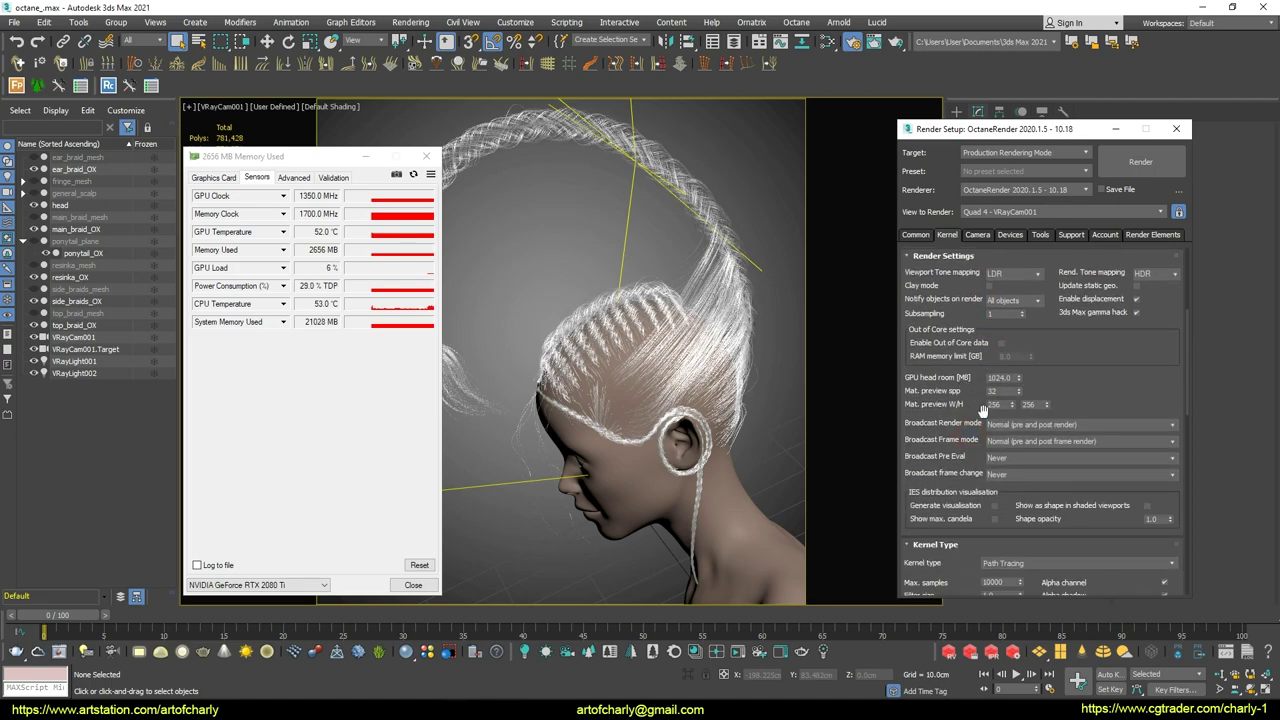
{"action": "scroll", "coordinate": [1010, 510], "scroll_direction": "down", "scroll_amount": 3}
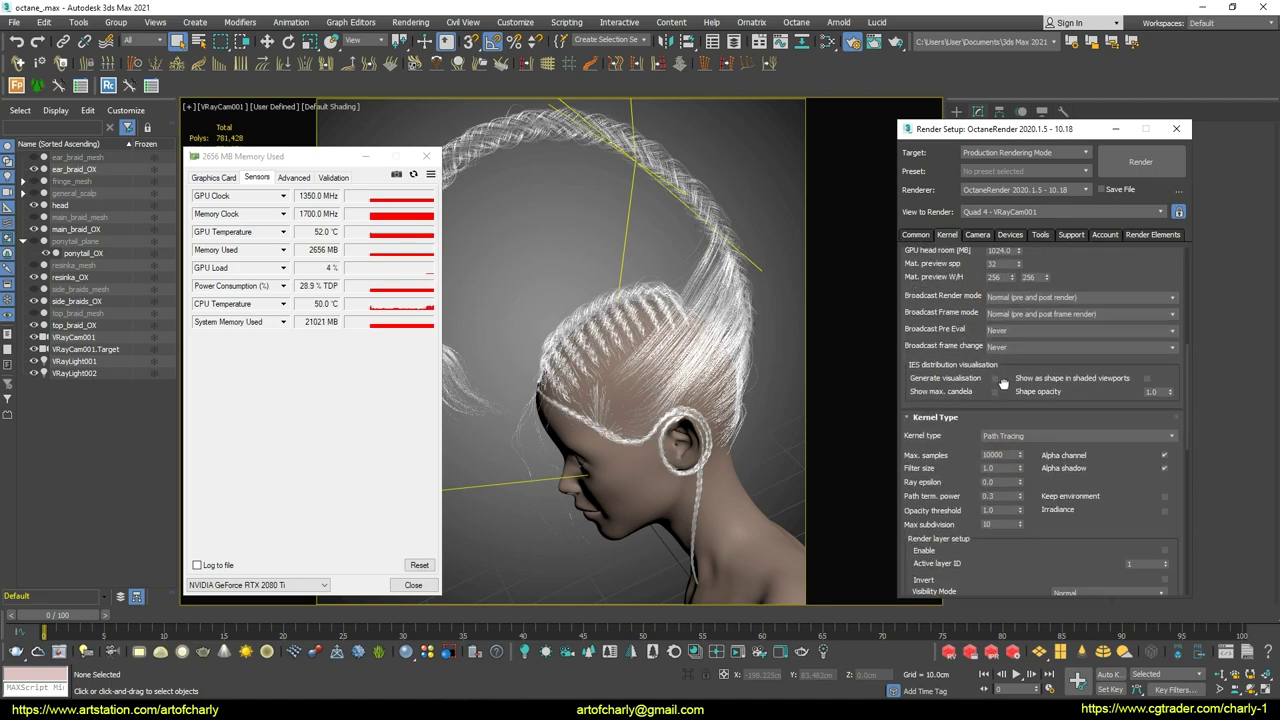
{"action": "left_click_drag", "start_coordinate": [1020, 490], "coordinate": [1024, 465]}
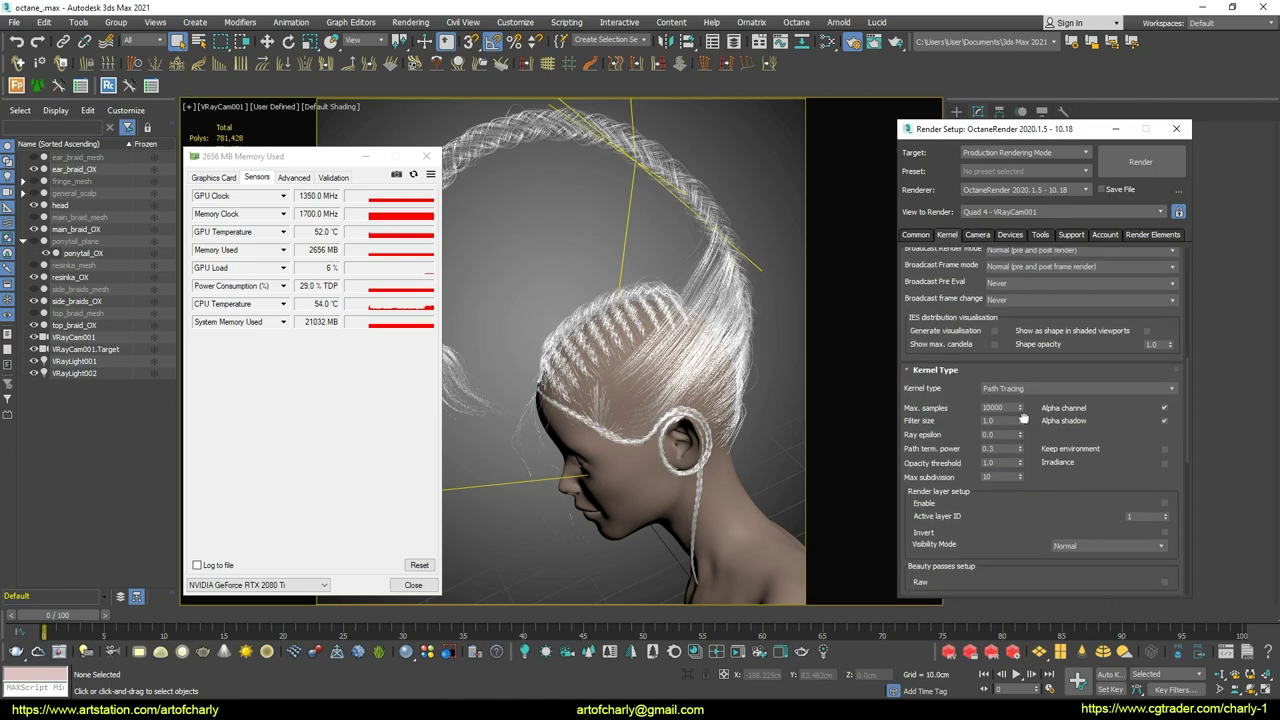
{"action": "scroll", "coordinate": [1020, 430], "scroll_direction": "down", "scroll_amount": 2}
{"action": "scroll", "coordinate": [1008, 488], "scroll_direction": "down", "scroll_amount": 3}
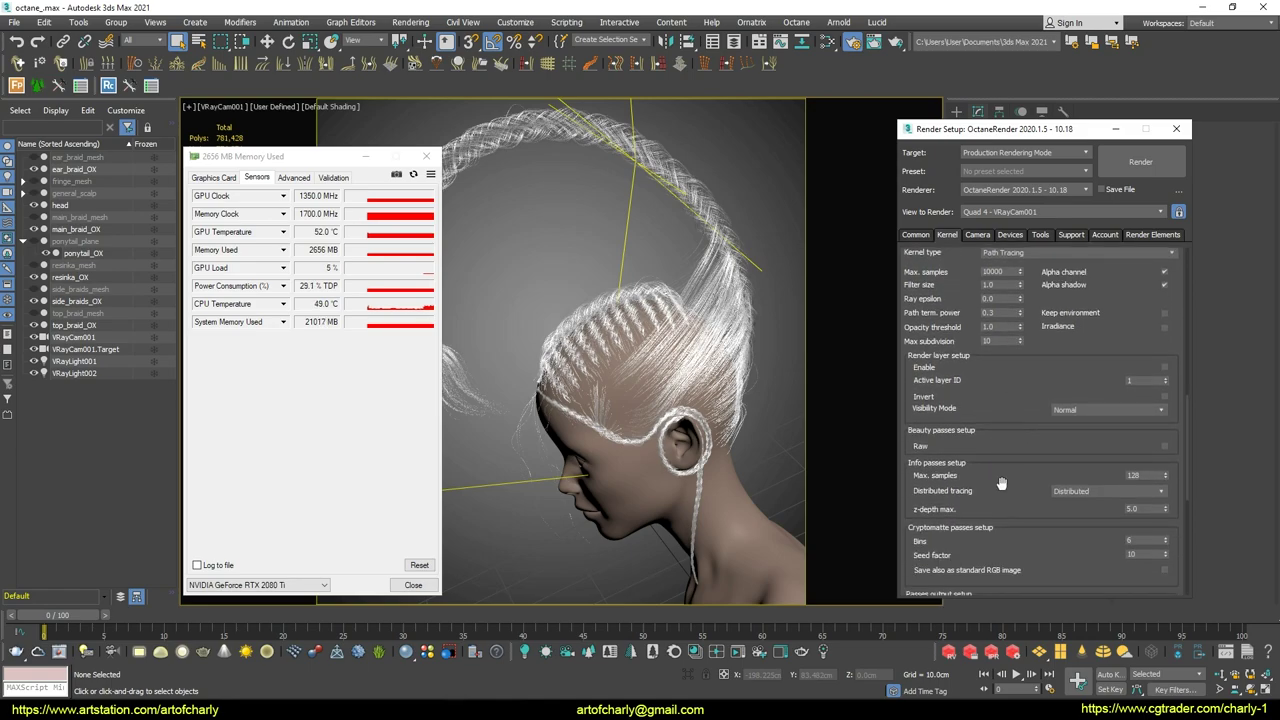
{"action": "scroll", "coordinate": [1001, 489], "scroll_direction": "down", "scroll_amount": 2}
{"action": "scroll", "coordinate": [998, 498], "scroll_direction": "down", "scroll_amount": 2}
{"action": "scroll", "coordinate": [995, 507], "scroll_direction": "down", "scroll_amount": 1}
{"action": "scroll", "coordinate": [995, 505], "scroll_direction": "down", "scroll_amount": 5}
{"action": "scroll", "coordinate": [1000, 460], "scroll_direction": "down", "scroll_amount": 2}
{"action": "scroll", "coordinate": [1010, 412], "scroll_direction": "down", "scroll_amount": 2}
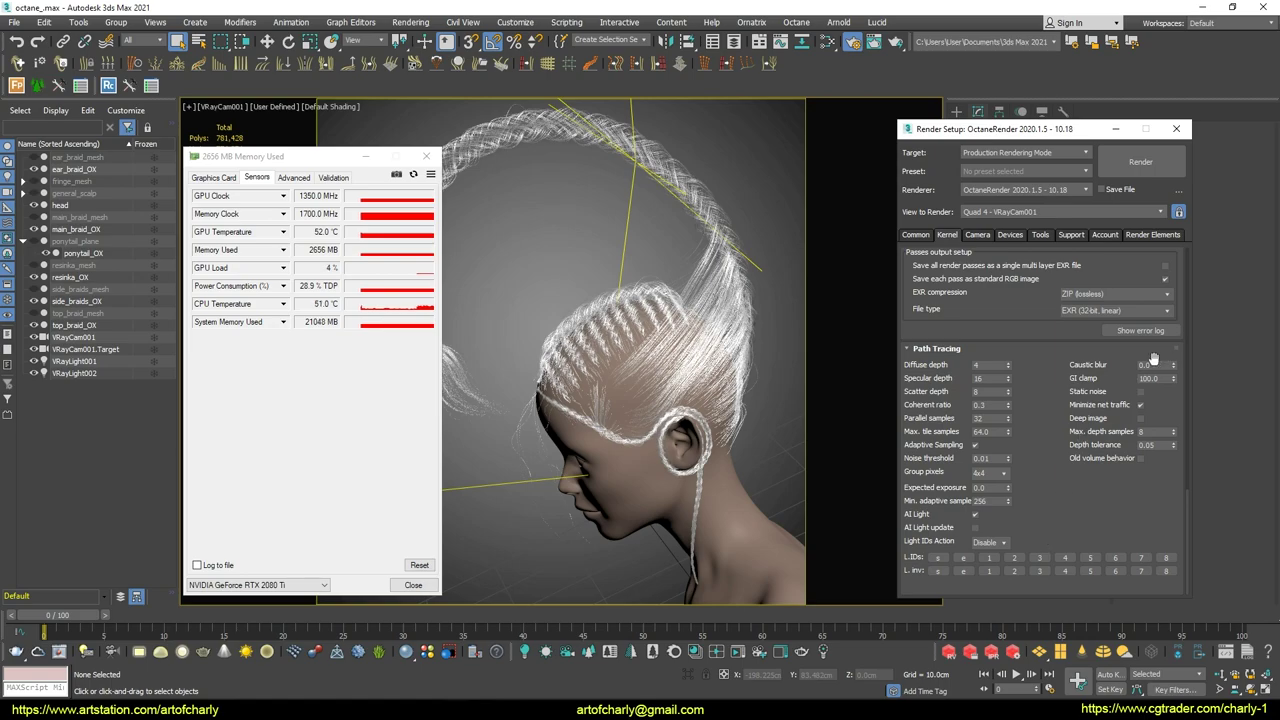
{"action": "left_click_drag", "start_coordinate": [1020, 387], "coordinate": [1036, 522]}
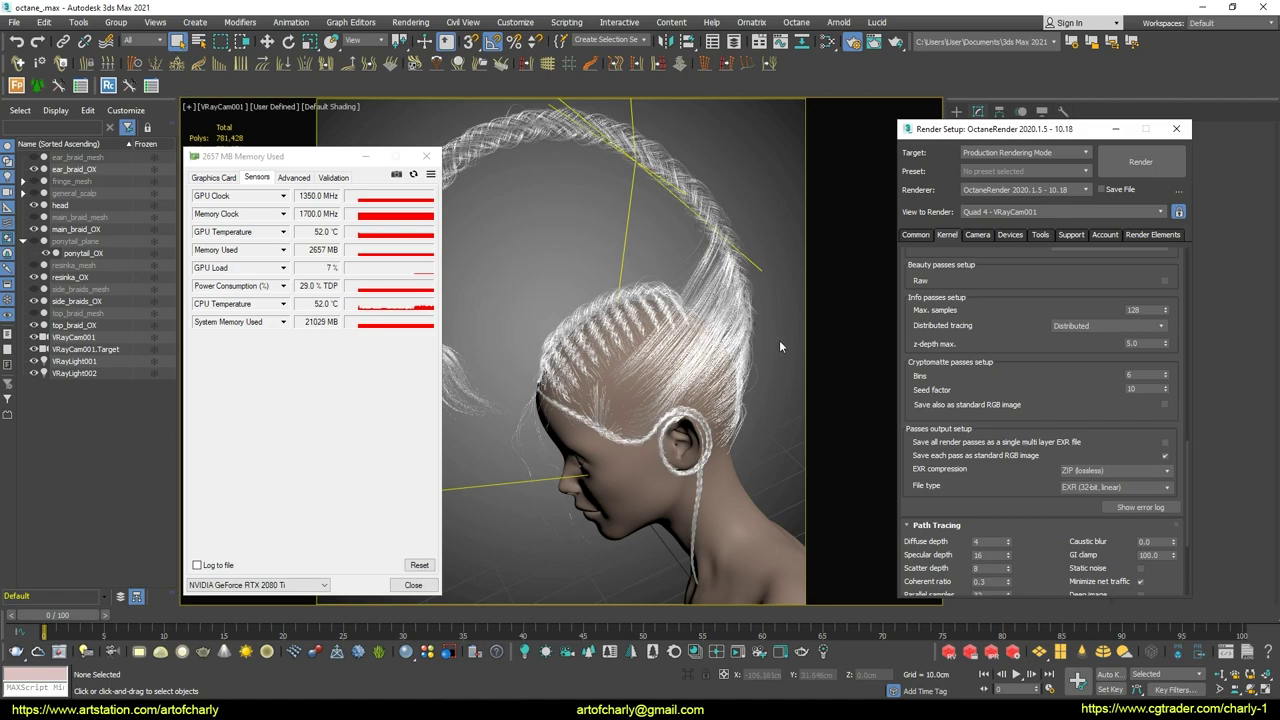
In Octane Device Settings, set the first RTX 2080 Ti's Peers to device 2
{"action": "left_click", "coordinate": [1009, 236]}
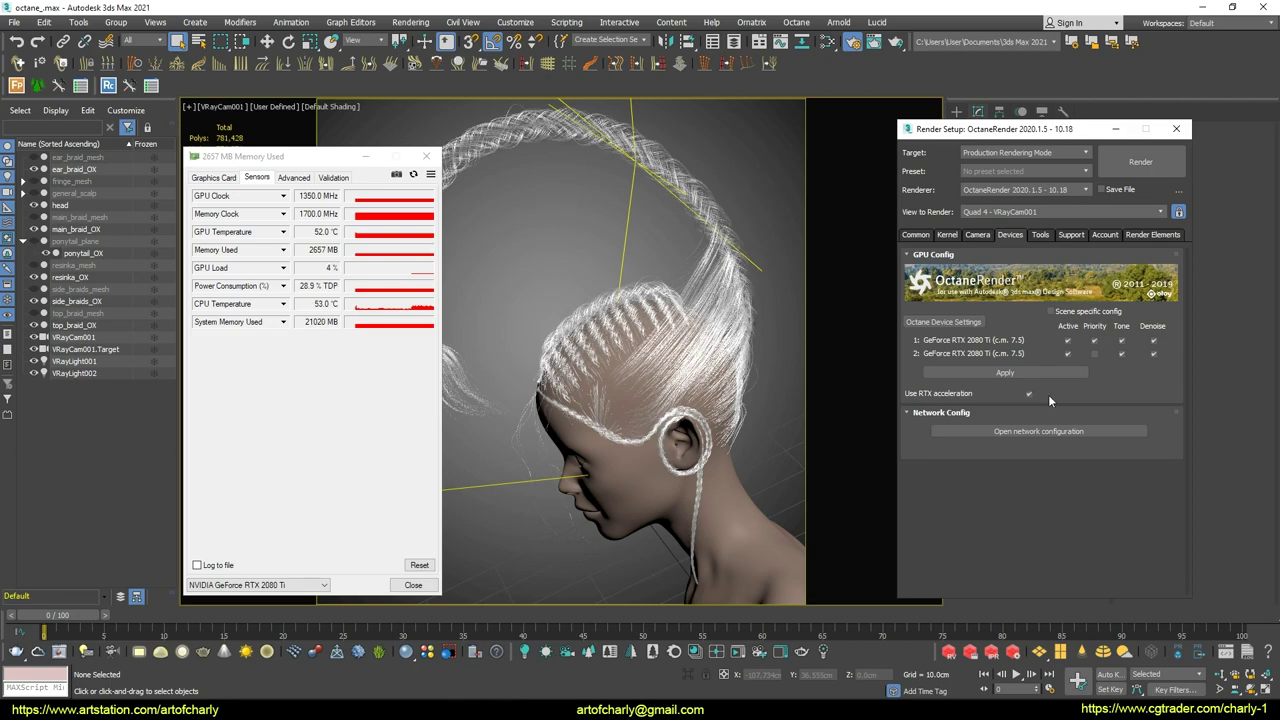
{"action": "left_click", "coordinate": [943, 325]}
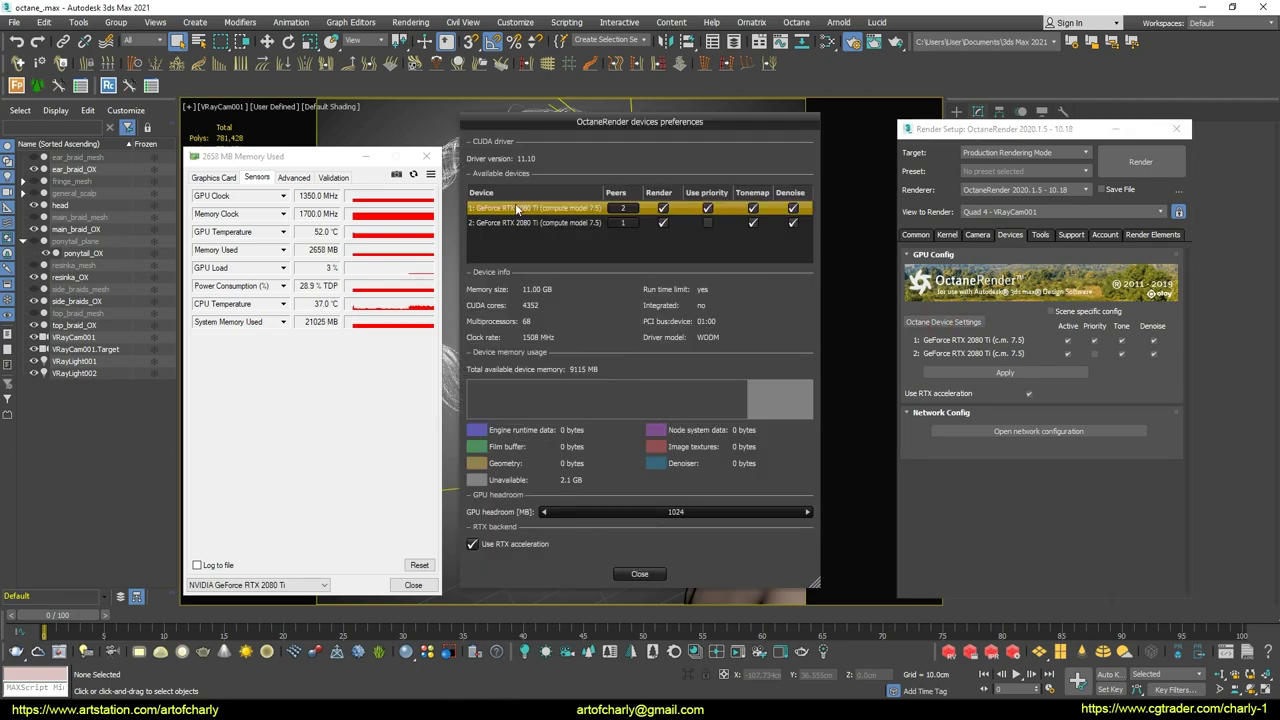
{"action": "left_click", "coordinate": [632, 209]}
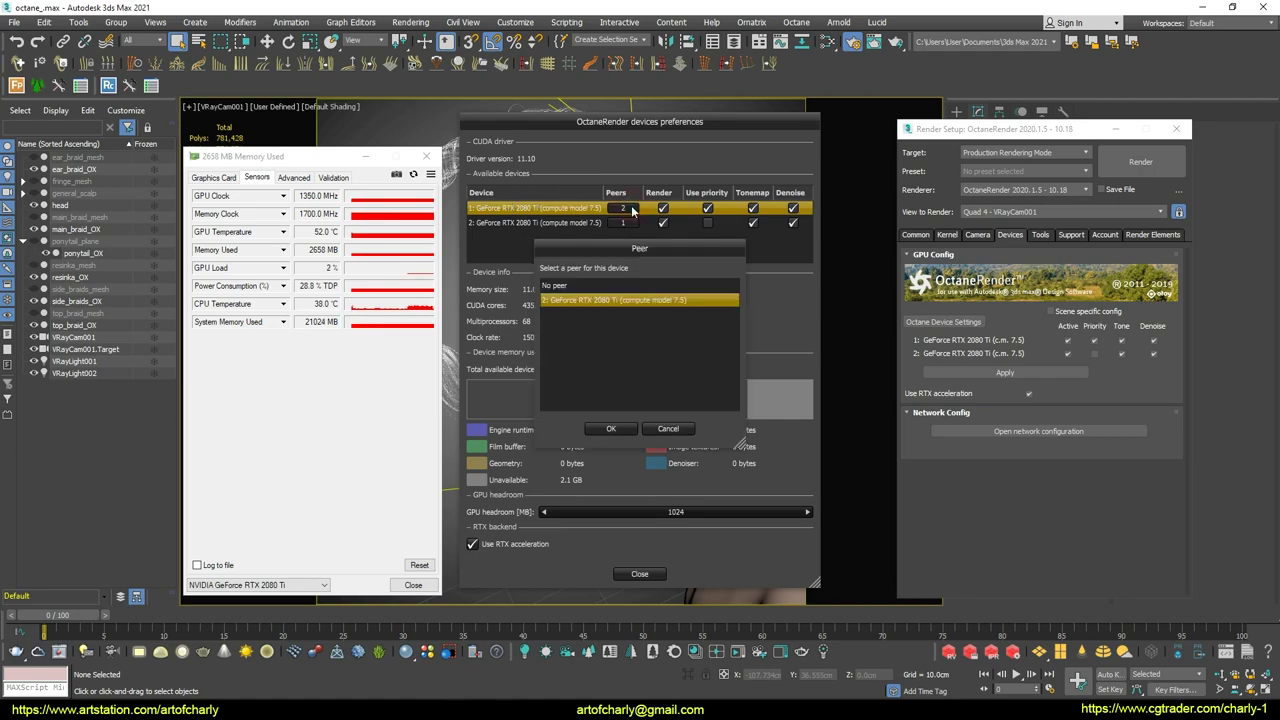
{"action": "left_click", "coordinate": [608, 428]}
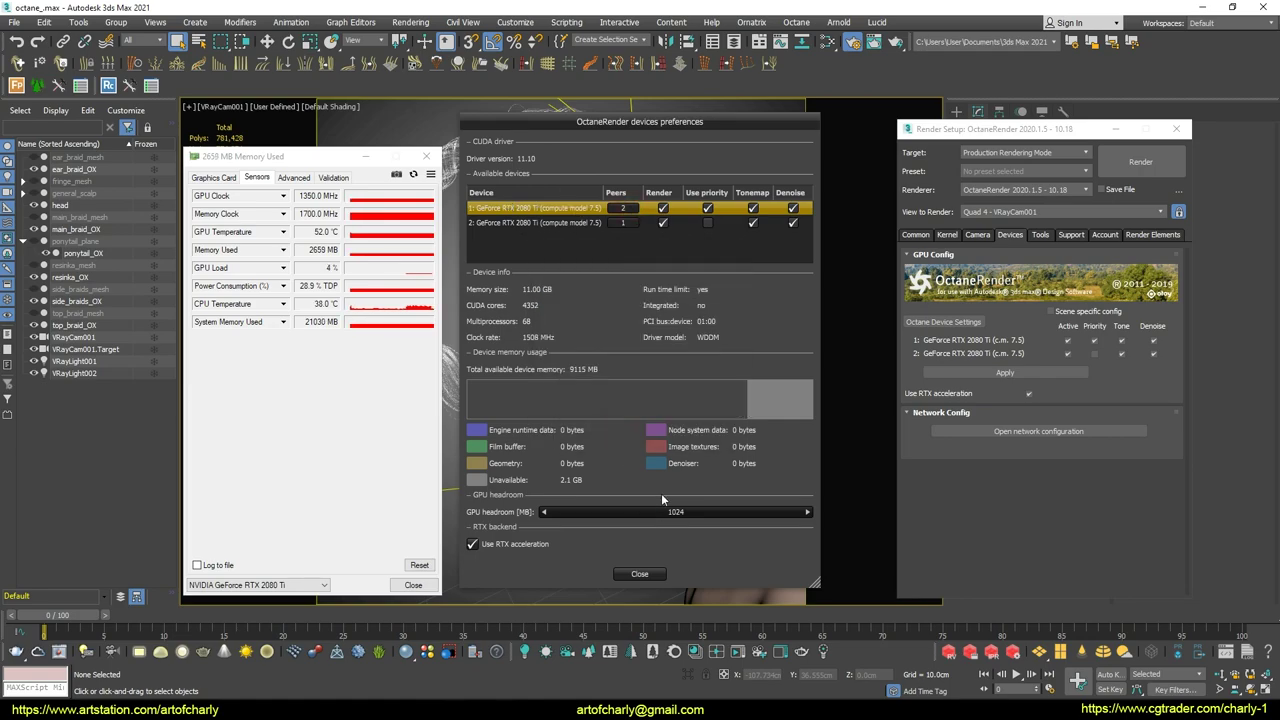
{"action": "left_click", "coordinate": [660, 576]}
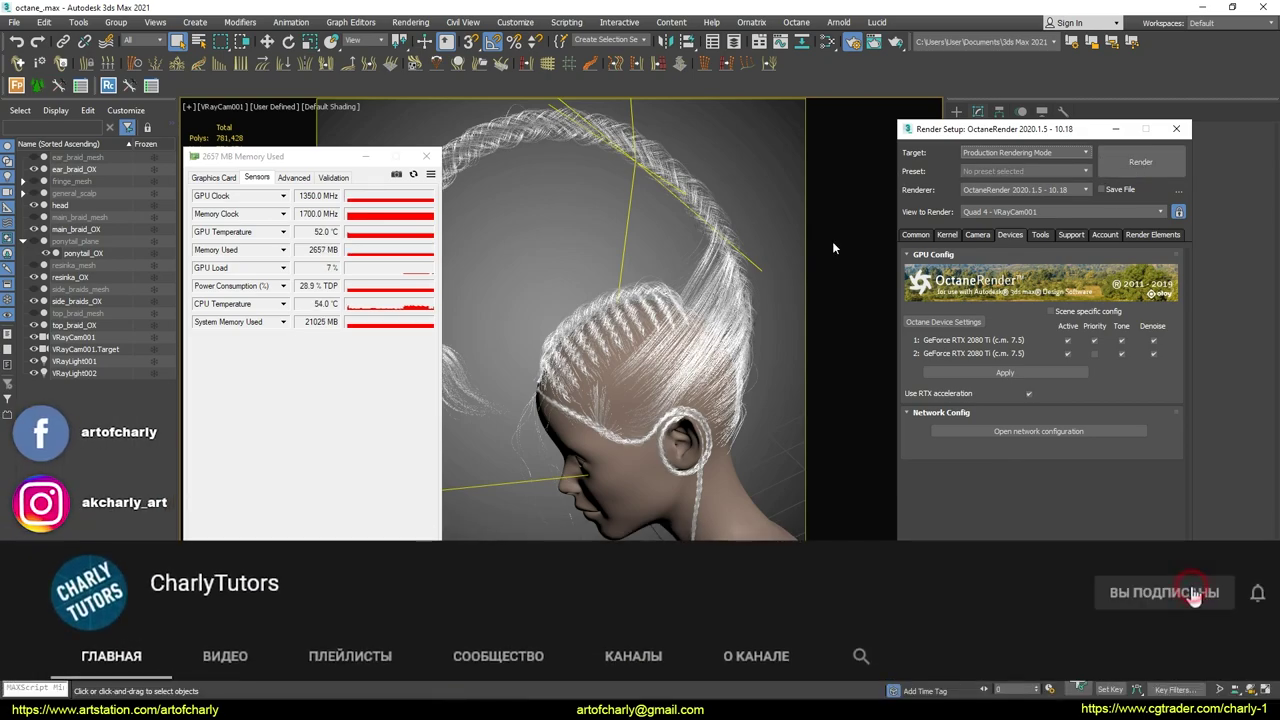
Launch the Octane interactive render viewport and move the GPU monitor window aside
{"action": "right_click", "coordinate": [773, 310]}
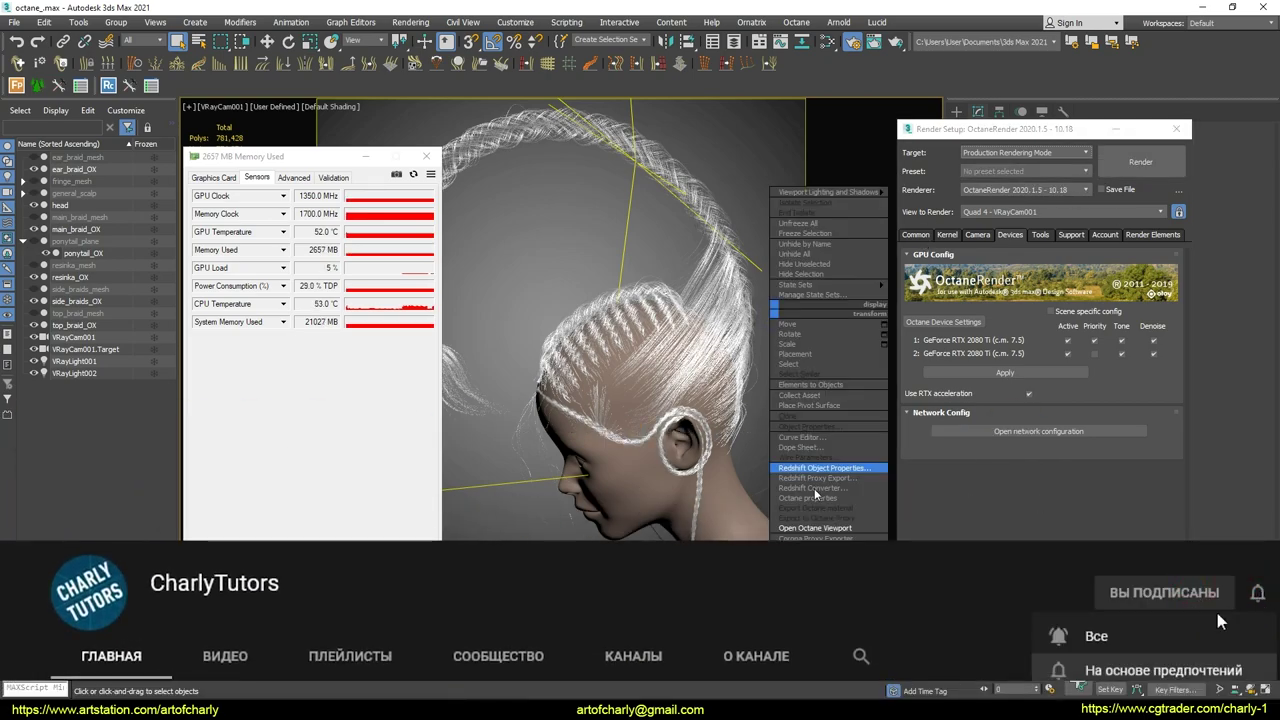
{"action": "left_click", "coordinate": [841, 529]}
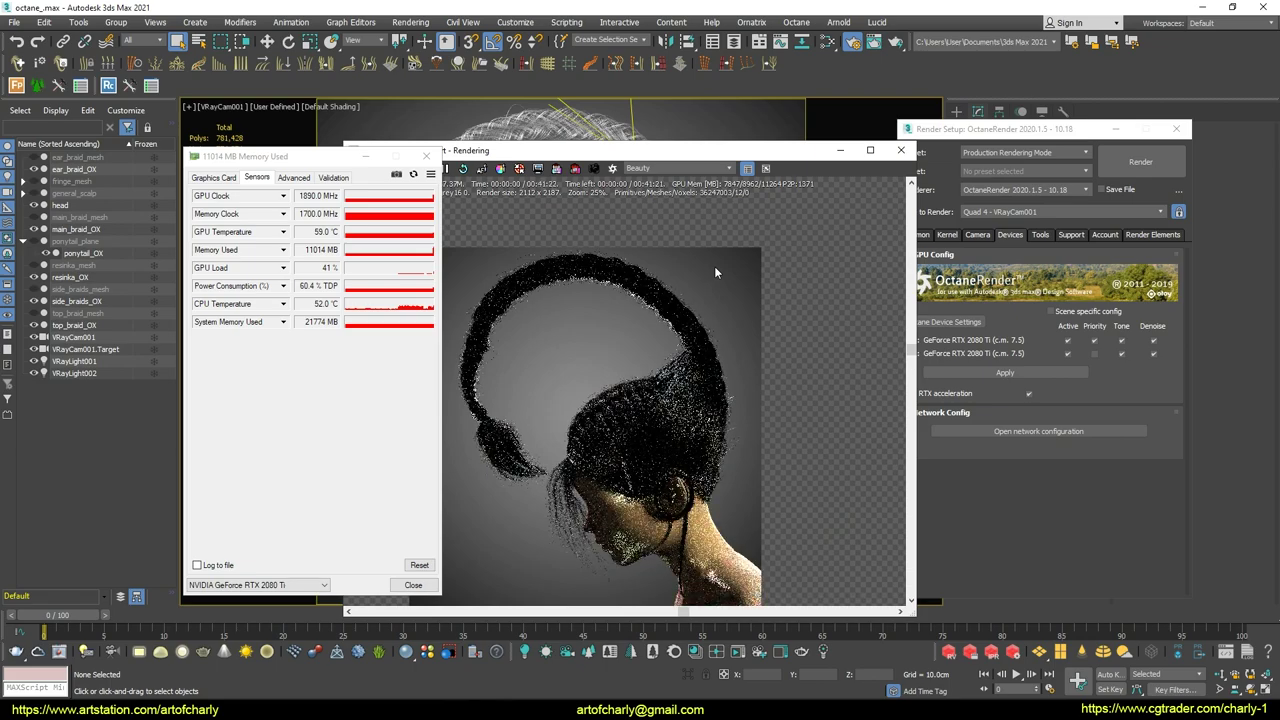
{"action": "left_click_drag", "start_coordinate": [335, 165], "coordinate": [187, 171]}
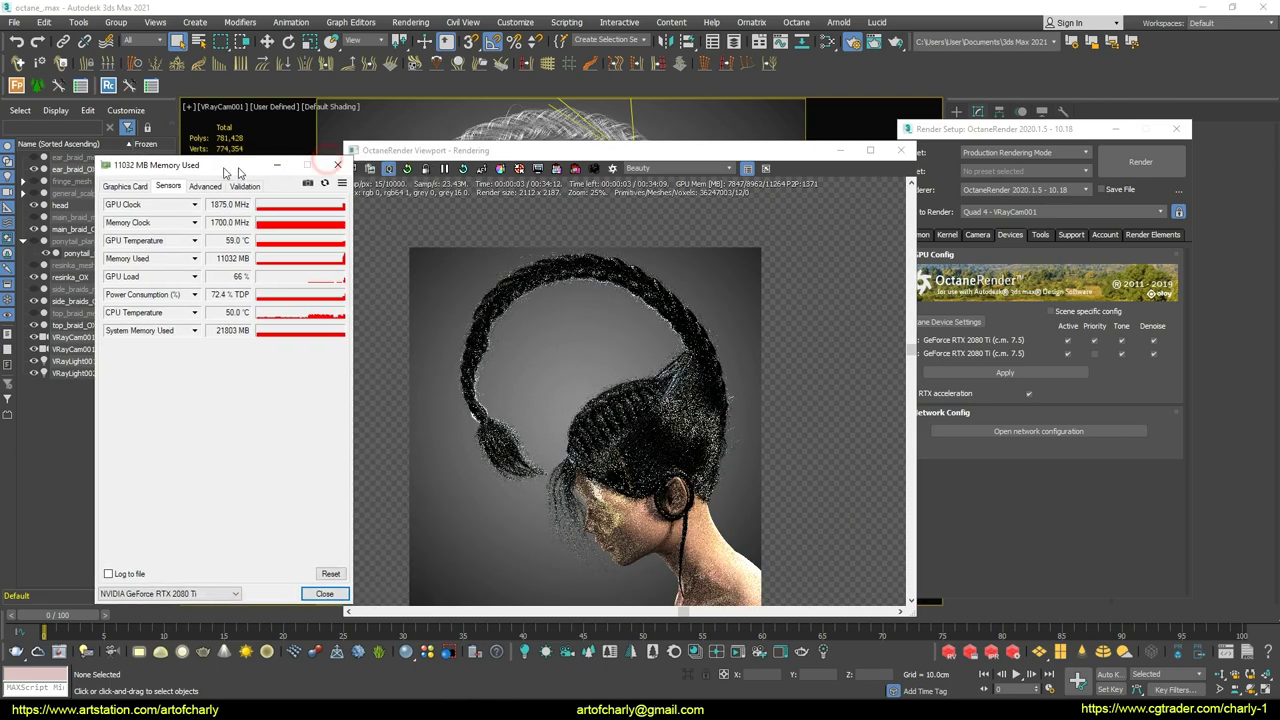
{"action": "left_click_drag", "start_coordinate": [569, 148], "coordinate": [545, 116]}
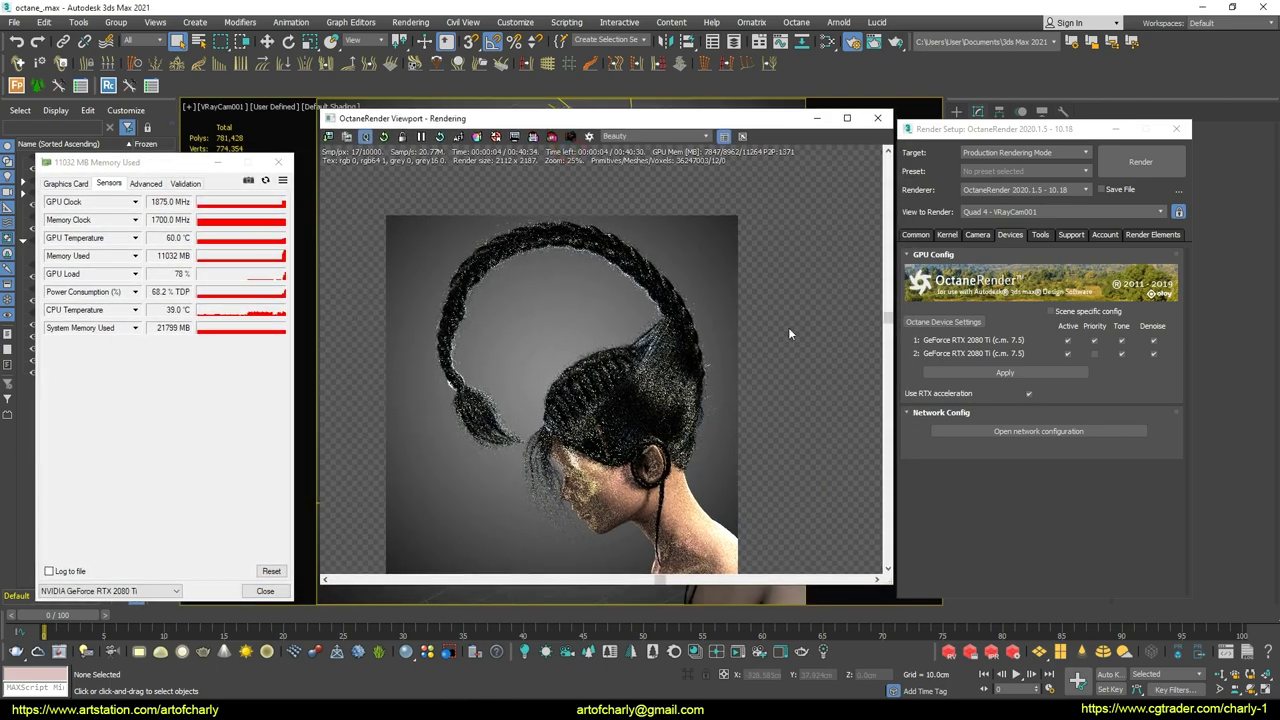
{"action": "left_click_drag", "start_coordinate": [889, 330], "coordinate": [888, 364]}
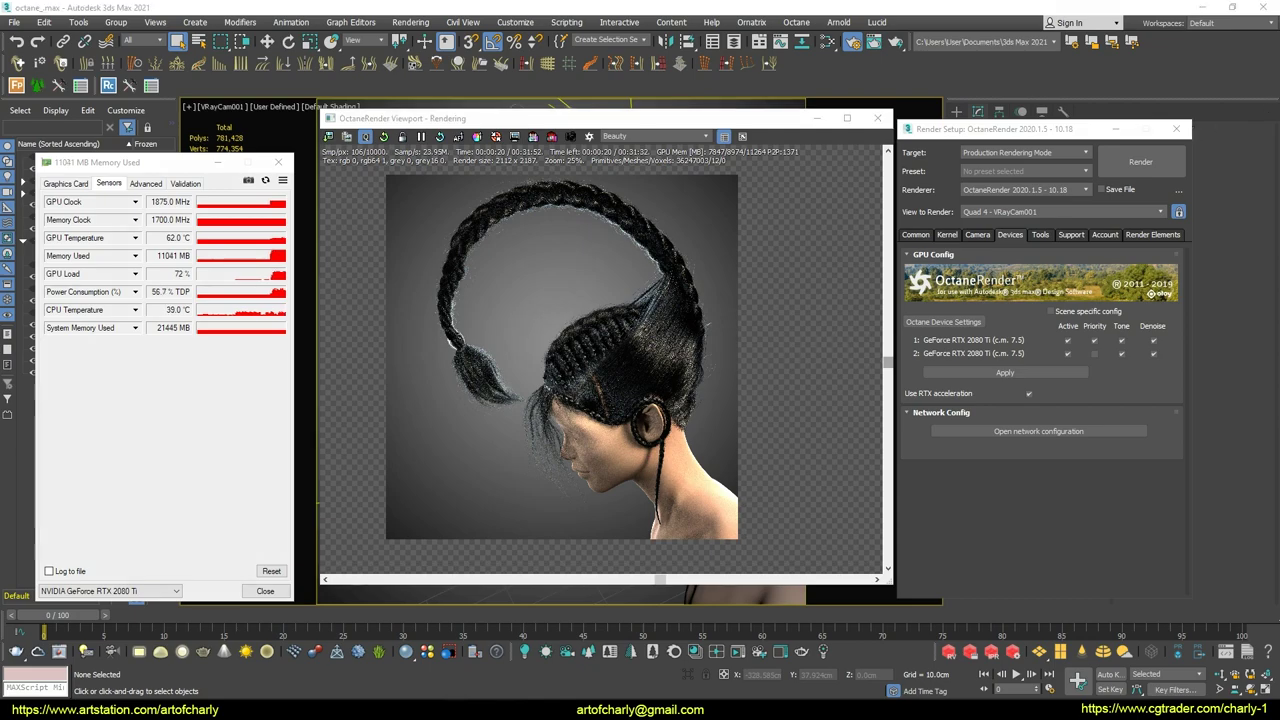
Mark the 11041 MB GPU memory reading and the P2P value, then clear the annotations
{"action": "mouse_move", "coordinate": [154, 265]}
{"action": "left_mouse_down"}
{"action": "mouse_move", "coordinate": [200, 258]}
{"action": "mouse_move", "coordinate": [192, 248]}
{"action": "left_mouse_up"}
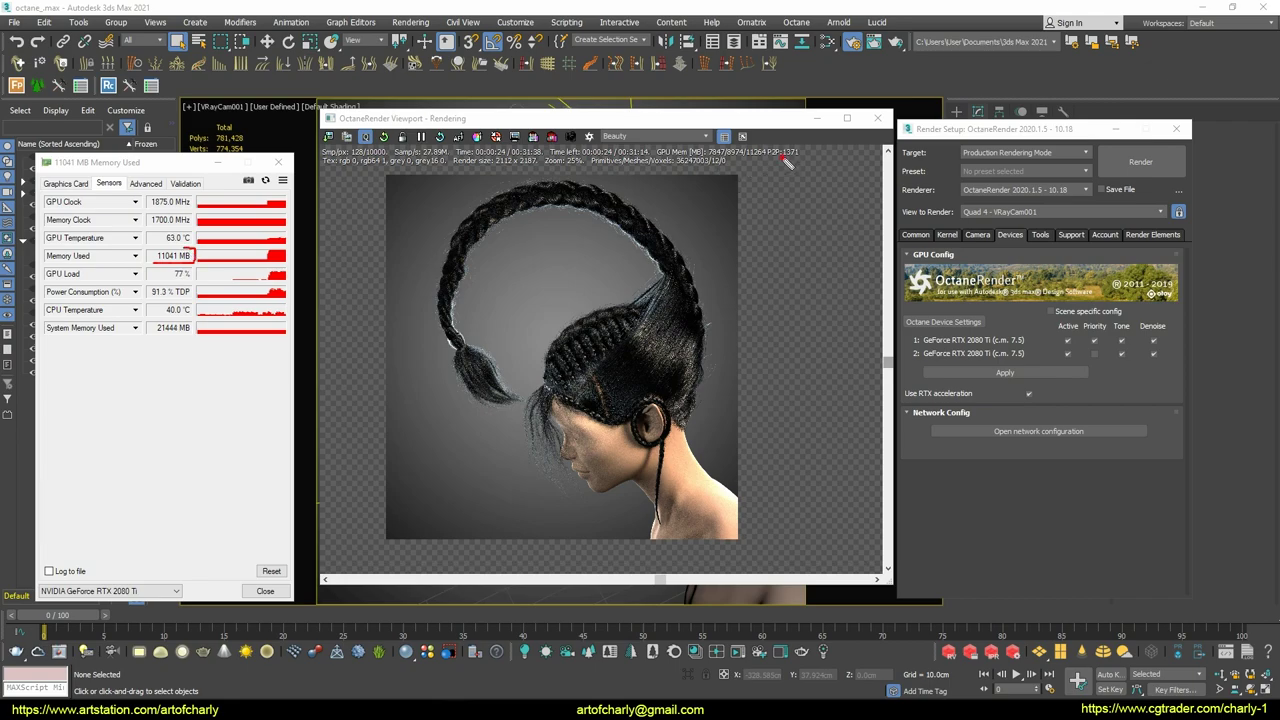
{"action": "left_click_drag", "start_coordinate": [795, 146], "coordinate": [789, 151]}
{"action": "key", "text": "ctrl+2"}
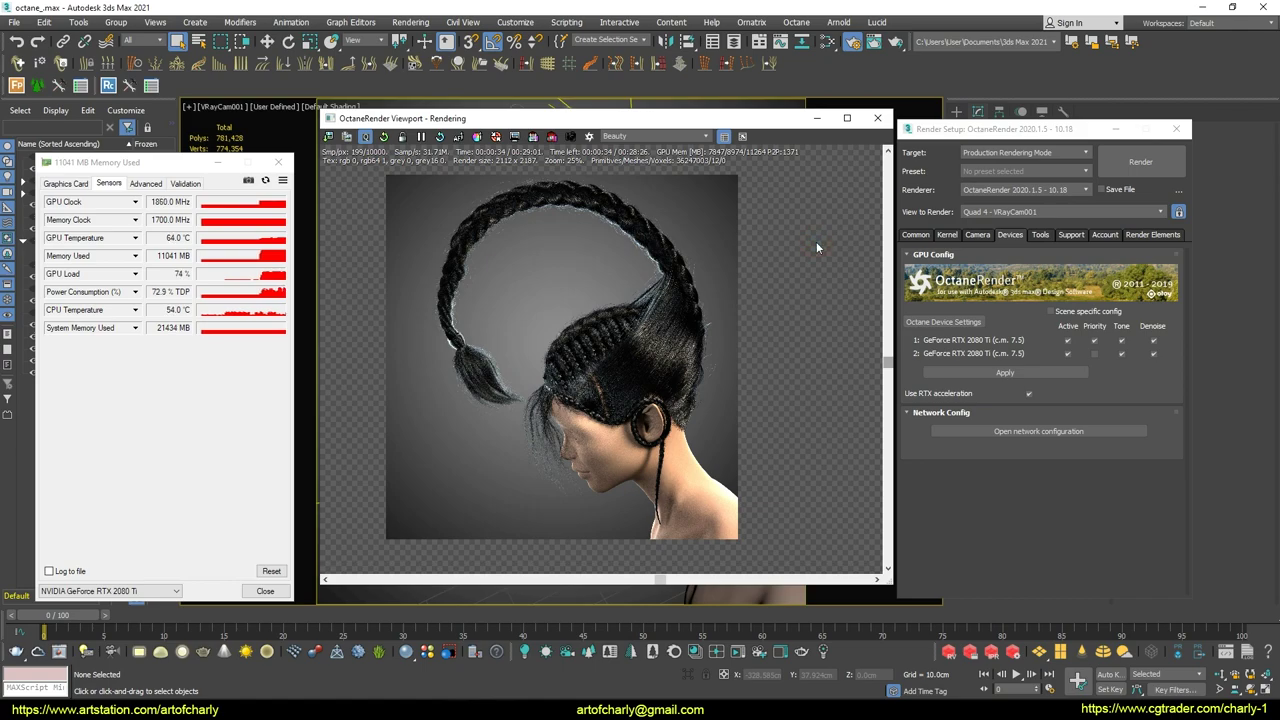
Switch GPU-Z between the two RTX 2080 Ti cards to view each card's sensor readings
{"action": "left_click", "coordinate": [160, 590]}
{"action": "left_click", "coordinate": [156, 590]}
{"action": "left_click", "coordinate": [172, 310]}
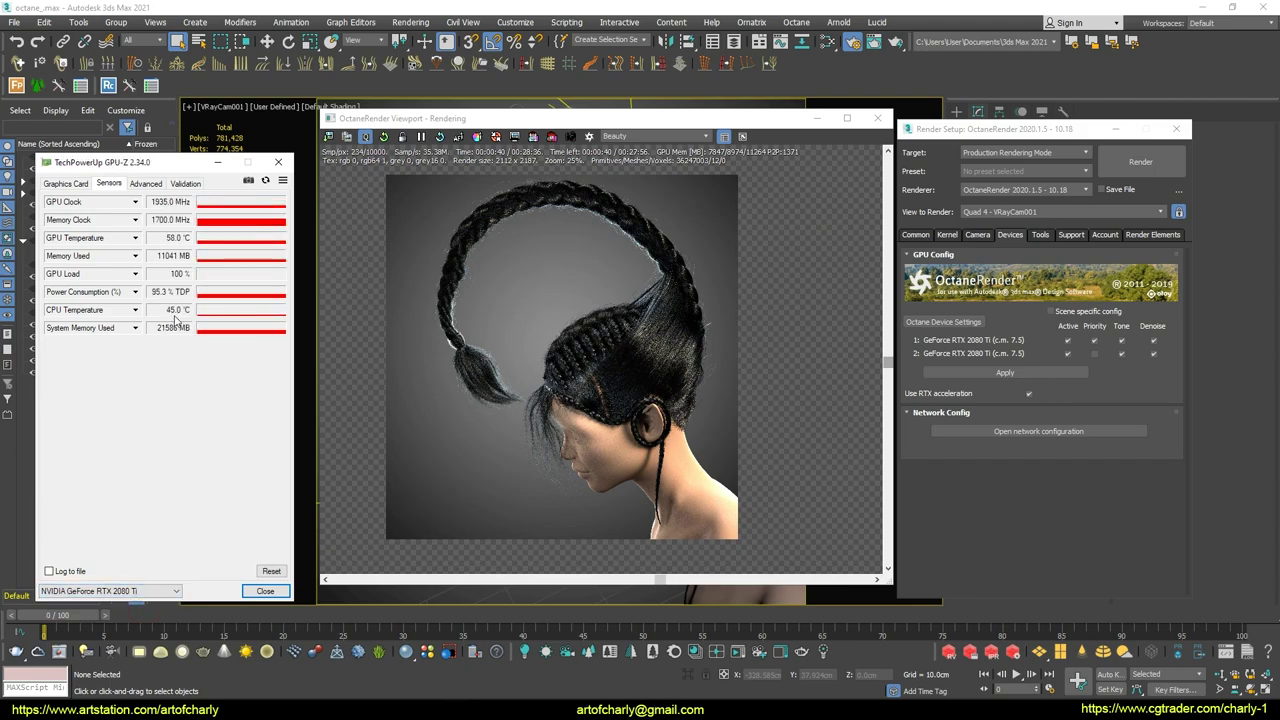
{"action": "left_click", "coordinate": [145, 597]}
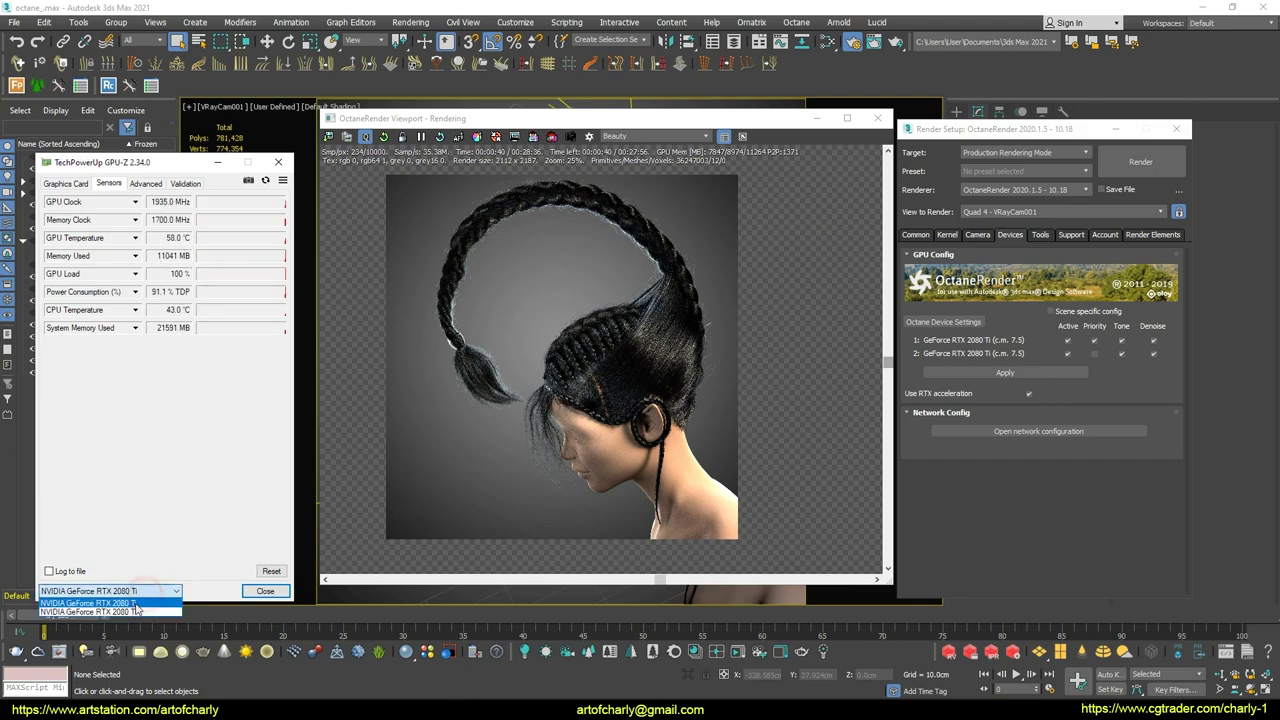
{"action": "left_click", "coordinate": [179, 406]}
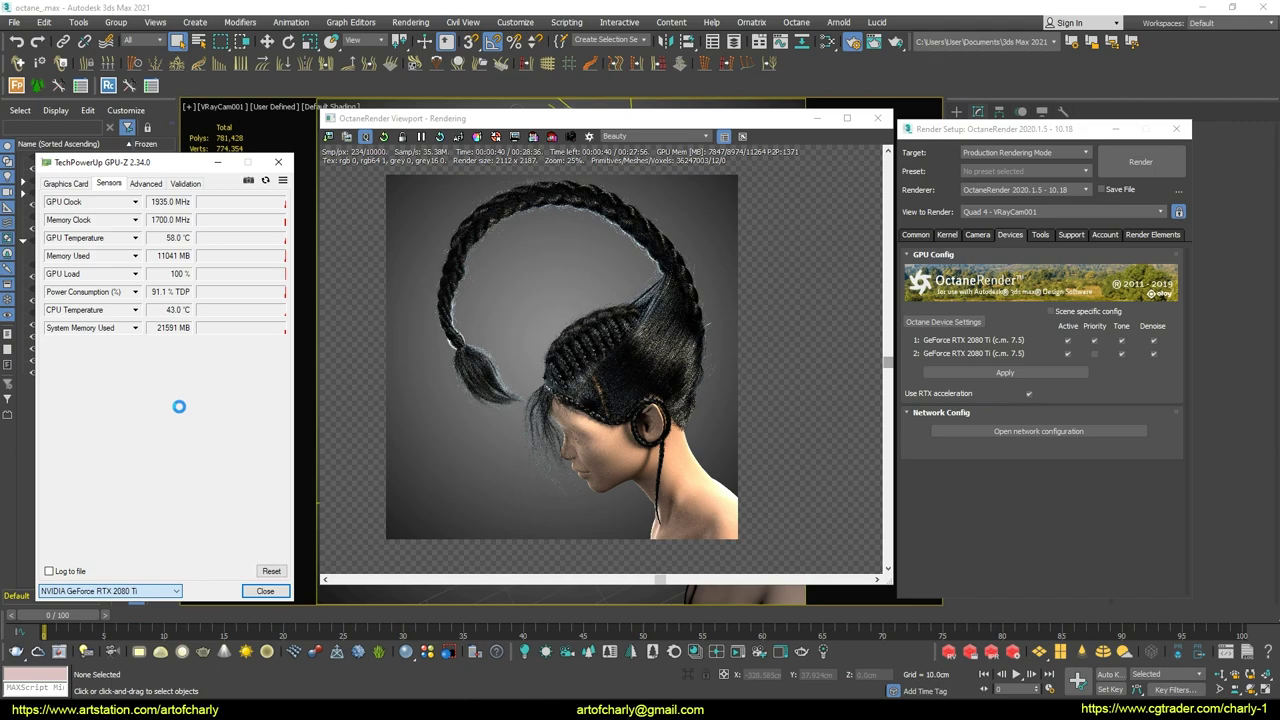
{"action": "left_click", "coordinate": [795, 303]}
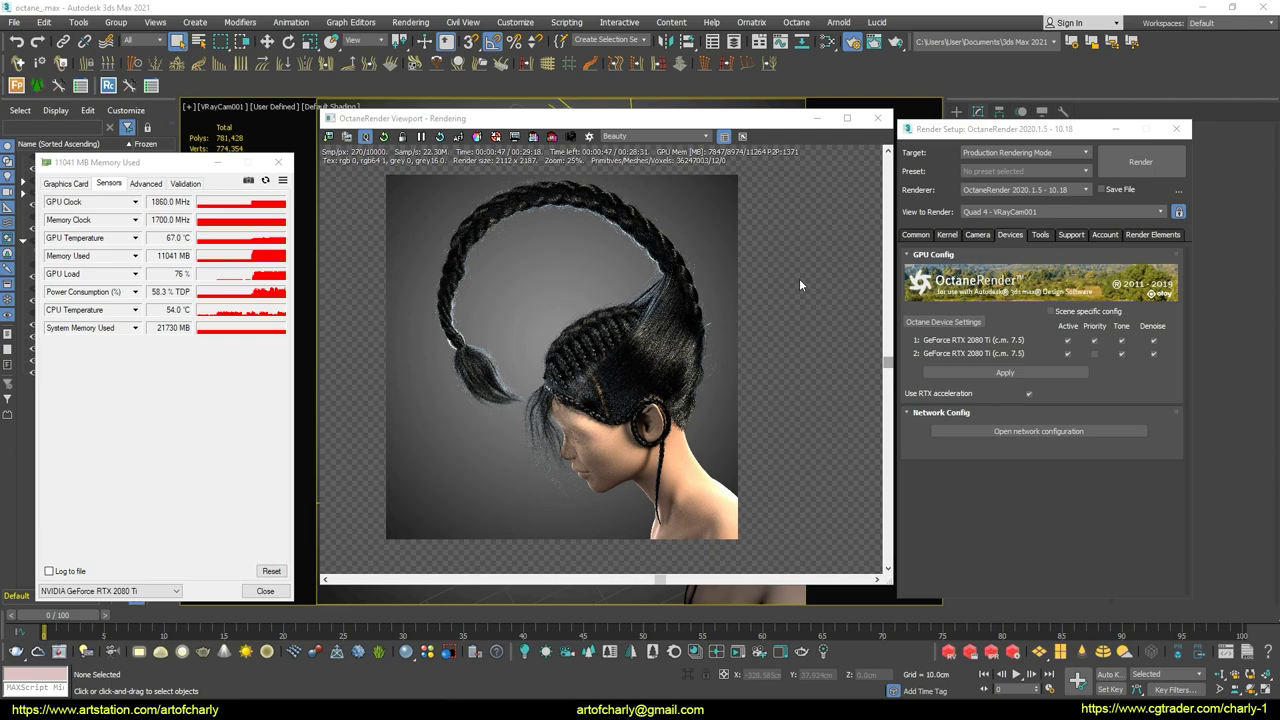
{"action": "key", "text": "ctrl+shift+Escape"}
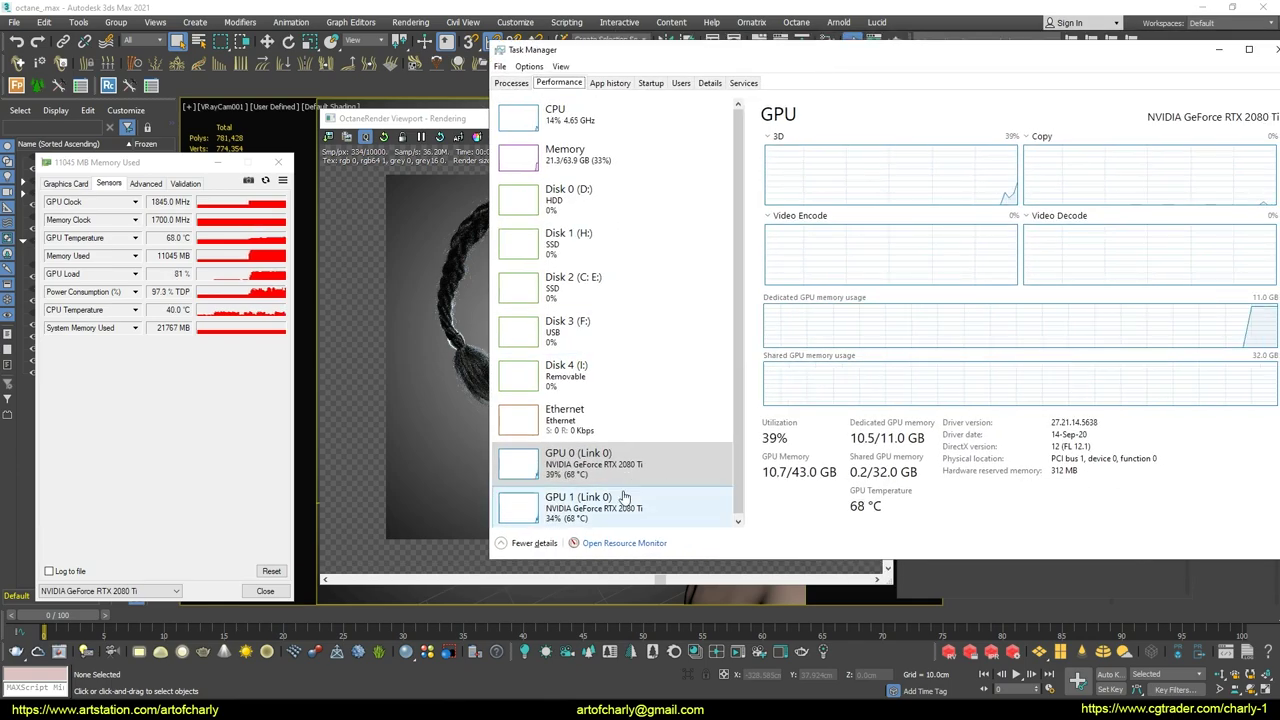
Compare GPU 0 and GPU 1 usage in Task Manager's Performance page, then close it
{"action": "left_click", "coordinate": [621, 498]}
{"action": "left_click", "coordinate": [613, 474]}
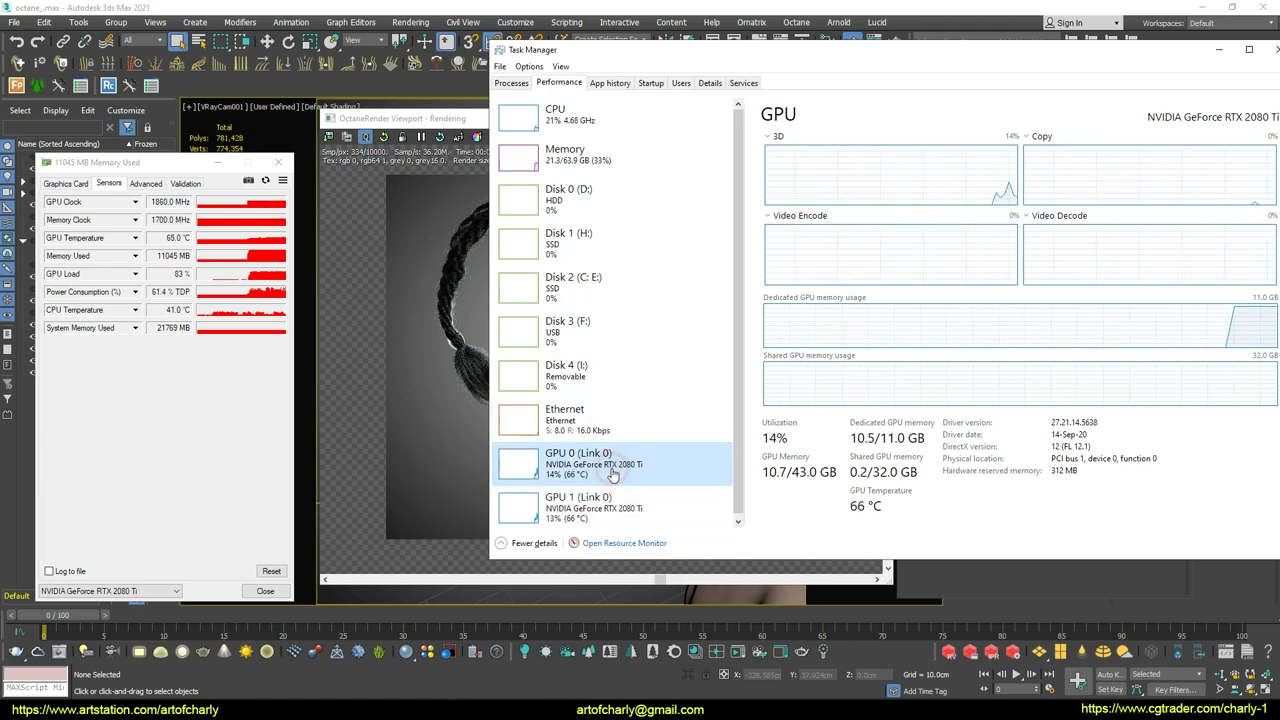
{"action": "left_click", "coordinate": [636, 510]}
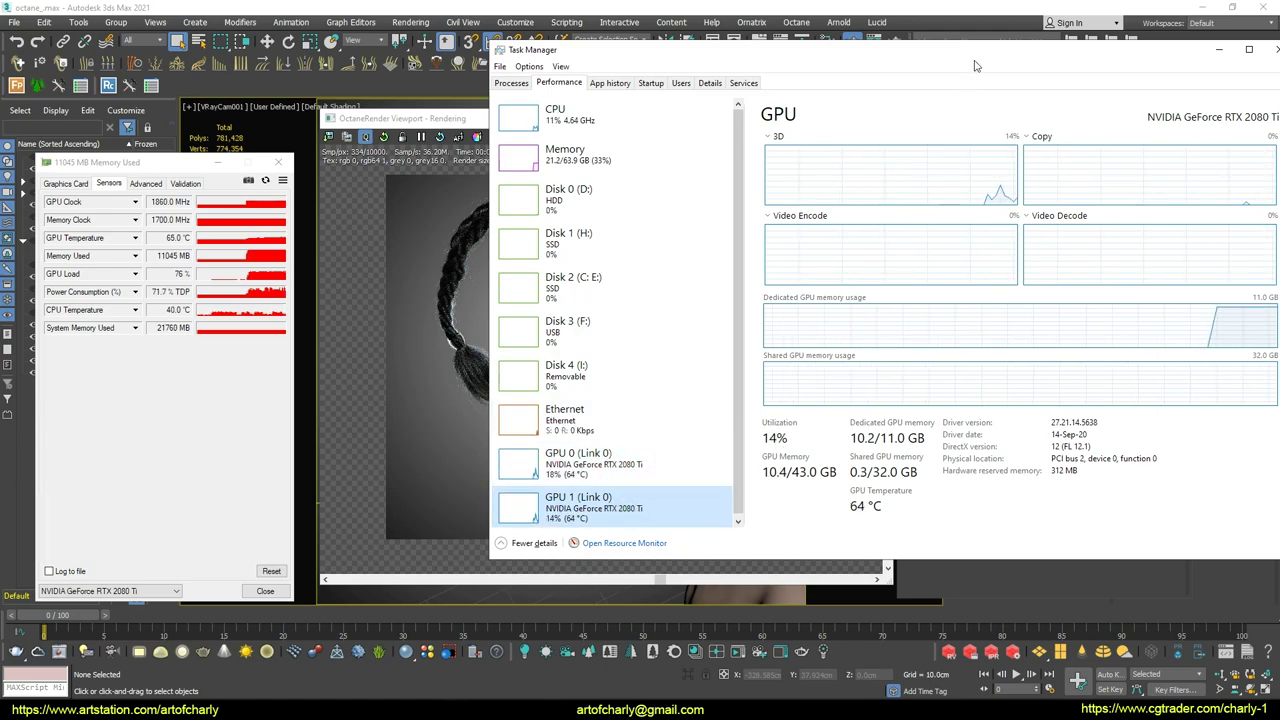
{"action": "left_click_drag", "start_coordinate": [975, 65], "coordinate": [903, 117]}
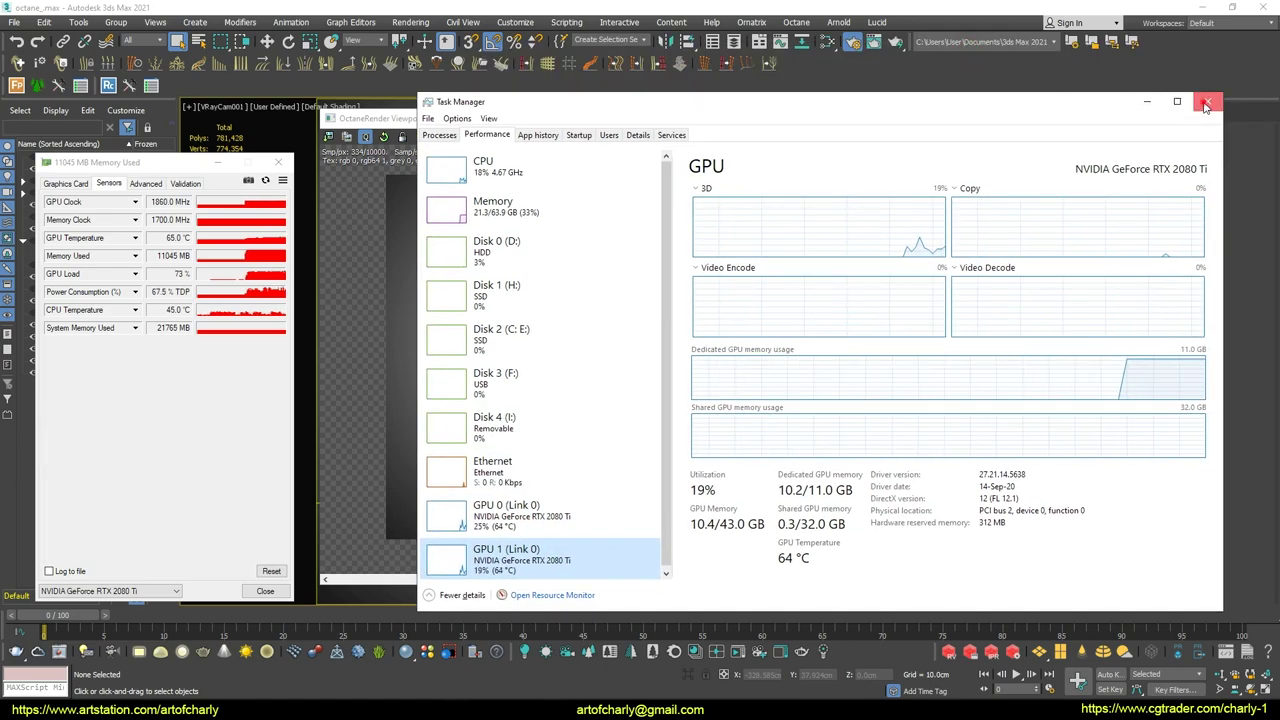
{"action": "left_click", "coordinate": [1206, 104]}
{"action": "left_click", "coordinate": [843, 279]}
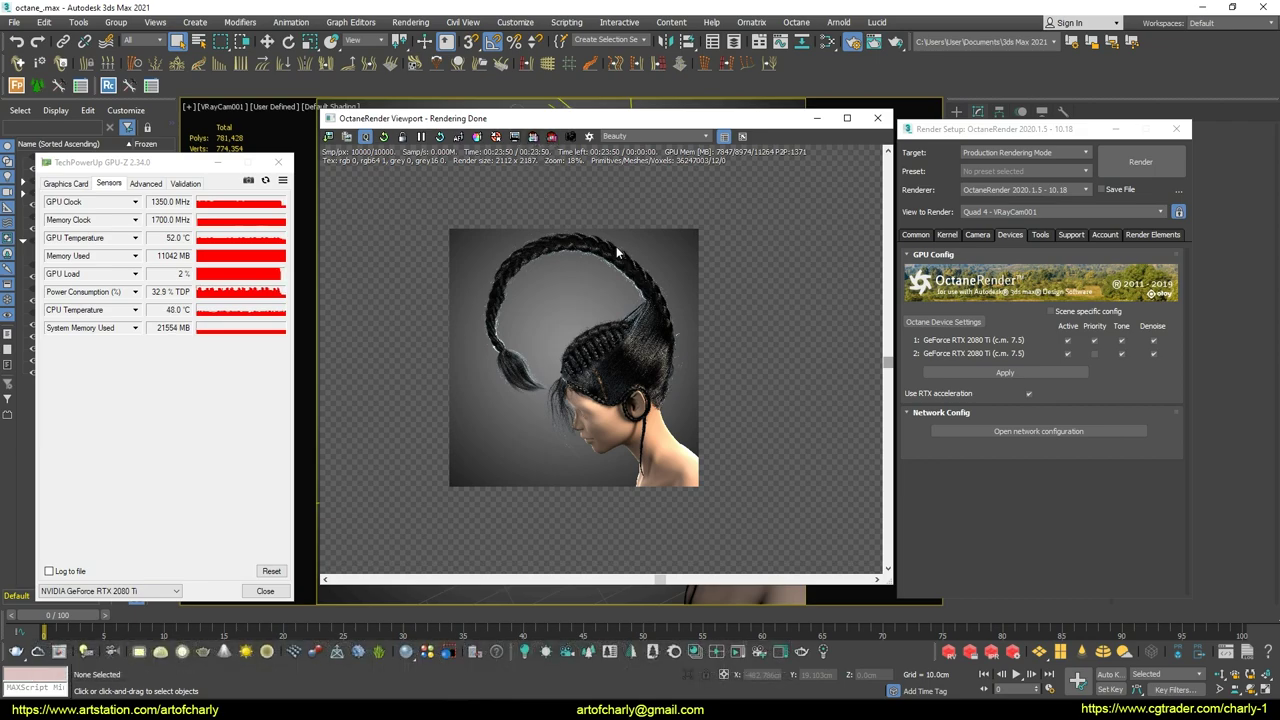
{"action": "scroll", "coordinate": [618, 355], "scroll_direction": "up", "scroll_amount": 3}
{"action": "scroll", "coordinate": [618, 355], "scroll_direction": "up", "scroll_amount": 3}
{"action": "scroll", "coordinate": [618, 355], "scroll_direction": "up", "scroll_amount": 2}
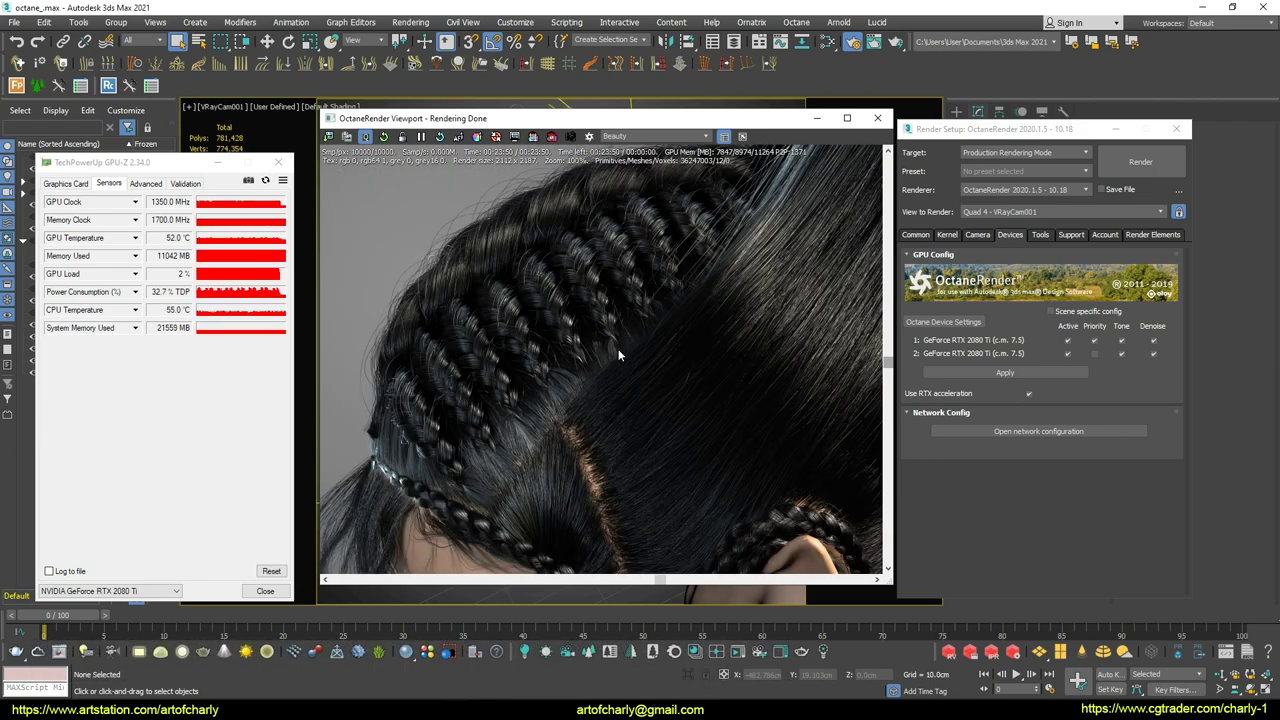
{"action": "scroll", "coordinate": [600, 300], "scroll_direction": "up", "scroll_amount": 2}
{"action": "scroll", "coordinate": [571, 221], "scroll_direction": "up", "scroll_amount": 2}
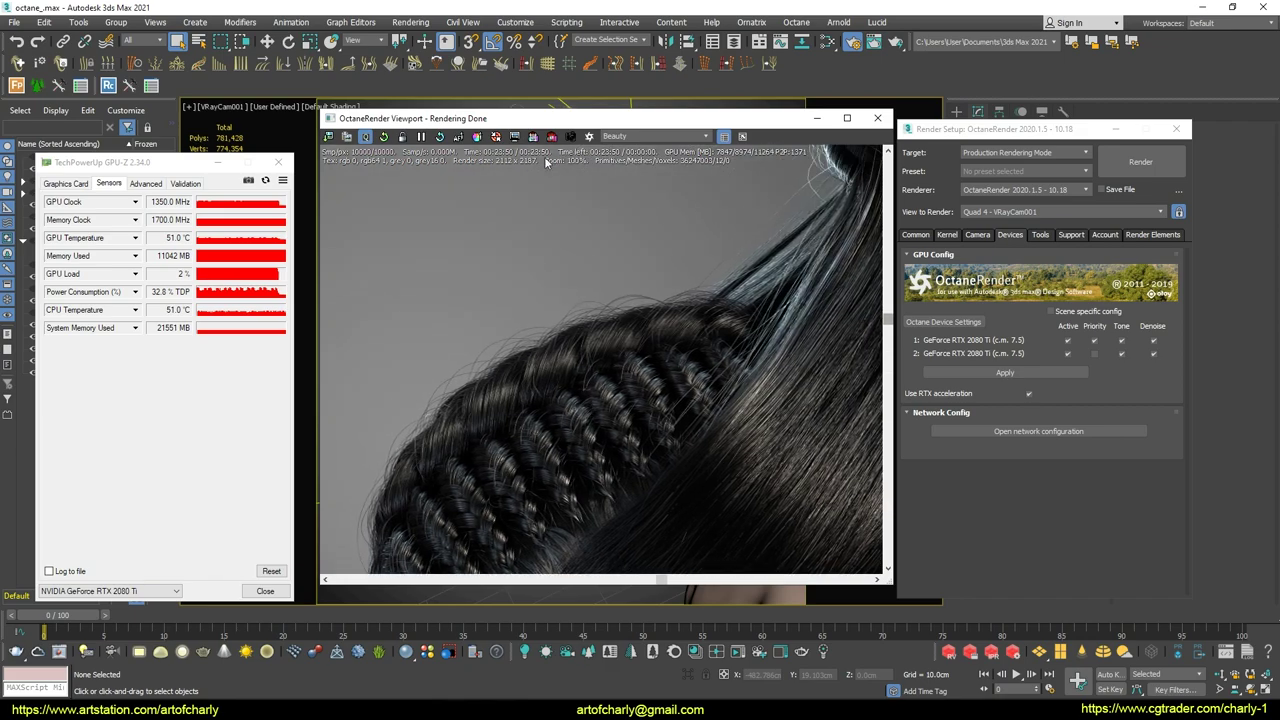
{"action": "scroll", "coordinate": [653, 436], "scroll_direction": "down", "scroll_amount": 2}
{"action": "scroll", "coordinate": [650, 445], "scroll_direction": "down", "scroll_amount": 2}
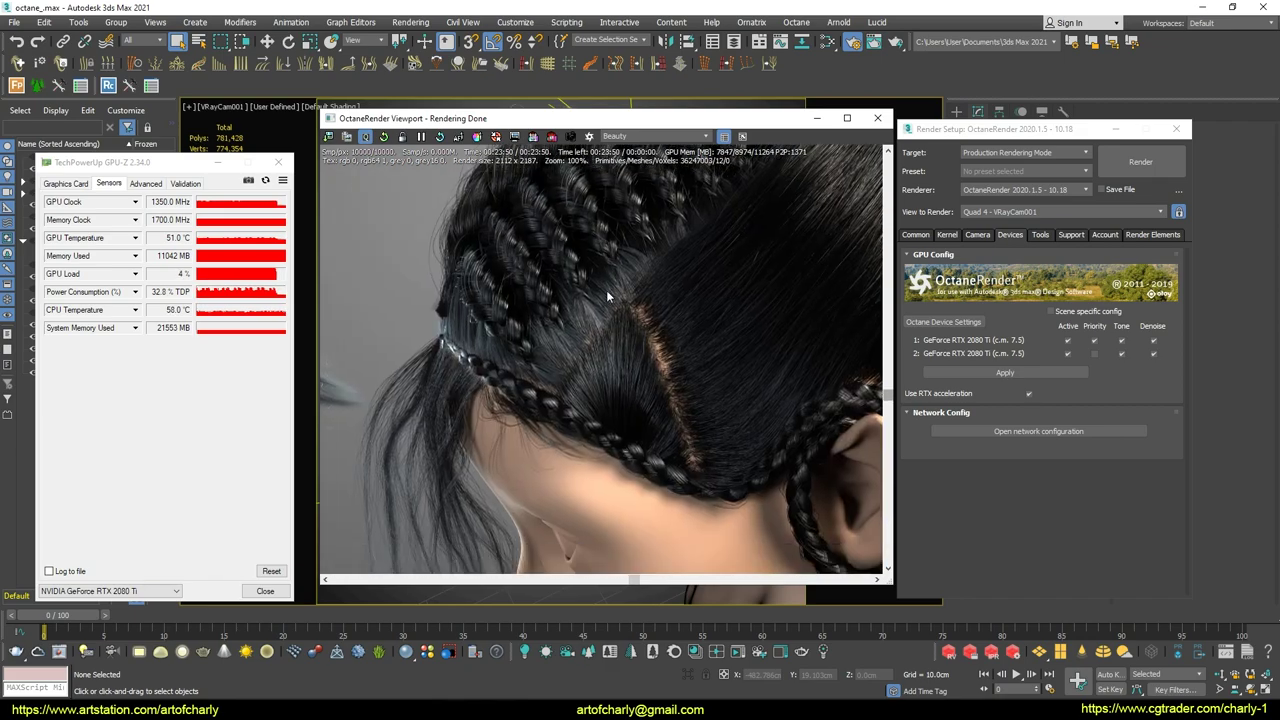
{"action": "mouse_move", "coordinate": [647, 454]}
{"action": "left_mouse_down"}
{"action": "mouse_move", "coordinate": [678, 303]}
{"action": "mouse_move", "coordinate": [729, 323]}
{"action": "mouse_move", "coordinate": [737, 343]}
{"action": "mouse_move", "coordinate": [568, 292]}
{"action": "mouse_move", "coordinate": [651, 188]}
{"action": "mouse_move", "coordinate": [588, 452]}
{"action": "left_mouse_up"}
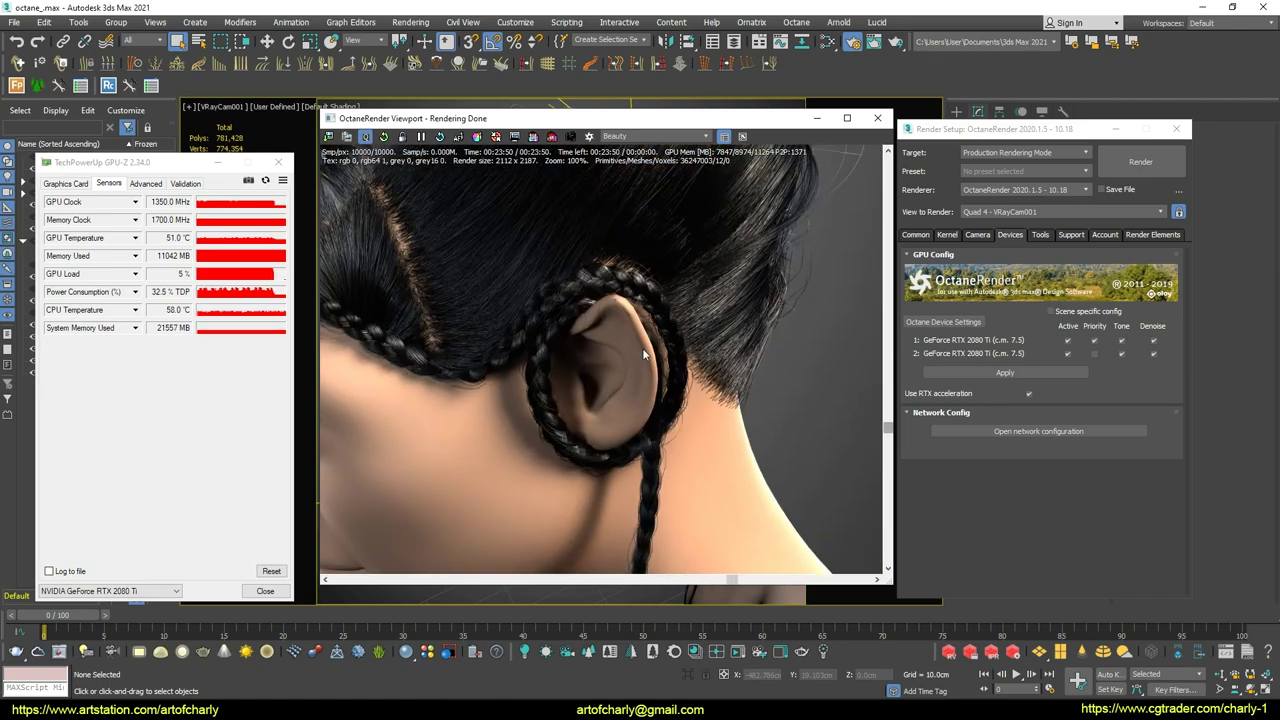
{"action": "scroll", "coordinate": [642, 348], "scroll_direction": "up", "scroll_amount": 2}
{"action": "scroll", "coordinate": [655, 288], "scroll_direction": "up", "scroll_amount": 2}
{"action": "scroll", "coordinate": [657, 291], "scroll_direction": "down", "scroll_amount": 1, "text": "ctrl"}
{"action": "mouse_move", "coordinate": [643, 286]}
{"action": "left_mouse_down"}
{"action": "mouse_move", "coordinate": [550, 344]}
{"action": "mouse_move", "coordinate": [575, 400]}
{"action": "mouse_move", "coordinate": [612, 351]}
{"action": "mouse_move", "coordinate": [576, 285]}
{"action": "left_mouse_up"}
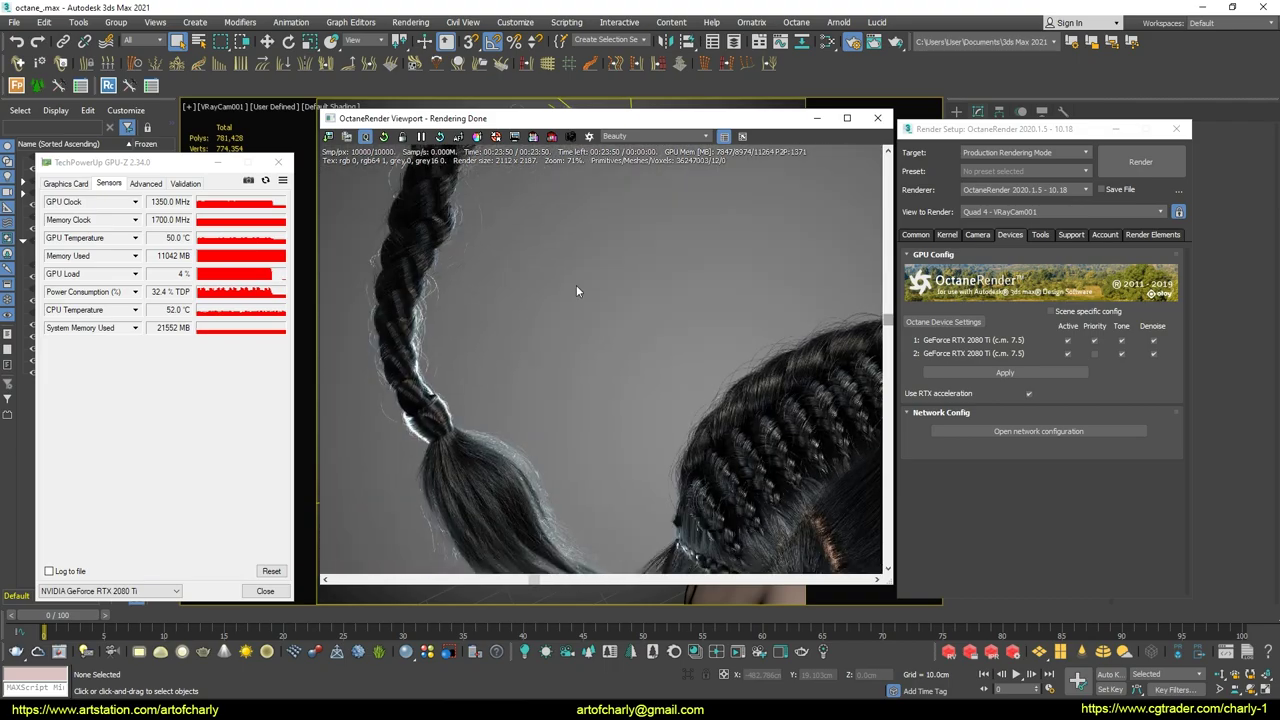
{"action": "scroll", "coordinate": [560, 300], "scroll_direction": "down", "scroll_amount": 1, "text": "ctrl"}
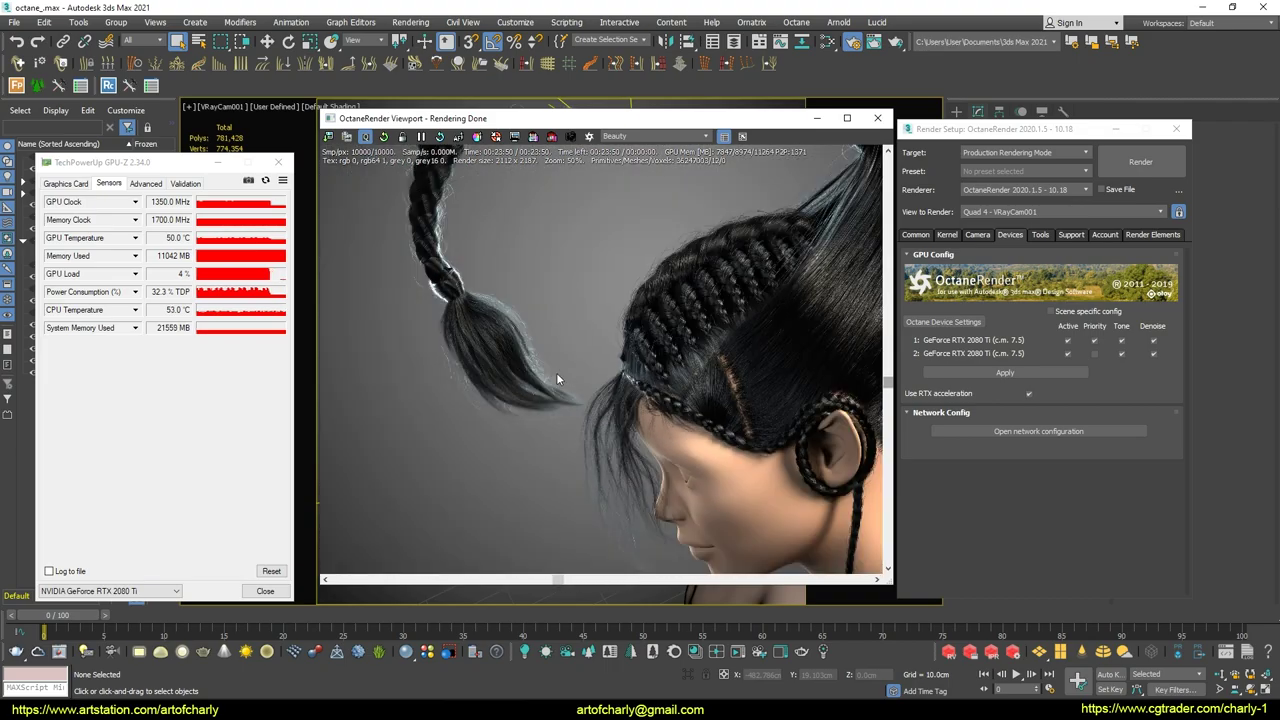
{"action": "scroll", "coordinate": [556, 372], "scroll_direction": "down", "scroll_amount": 1, "text": "ctrl"}
{"action": "scroll", "coordinate": [600, 350], "scroll_direction": "down", "scroll_amount": 1, "text": "ctrl"}
{"action": "scroll", "coordinate": [643, 327], "scroll_direction": "down", "scroll_amount": 1, "text": "ctrl"}
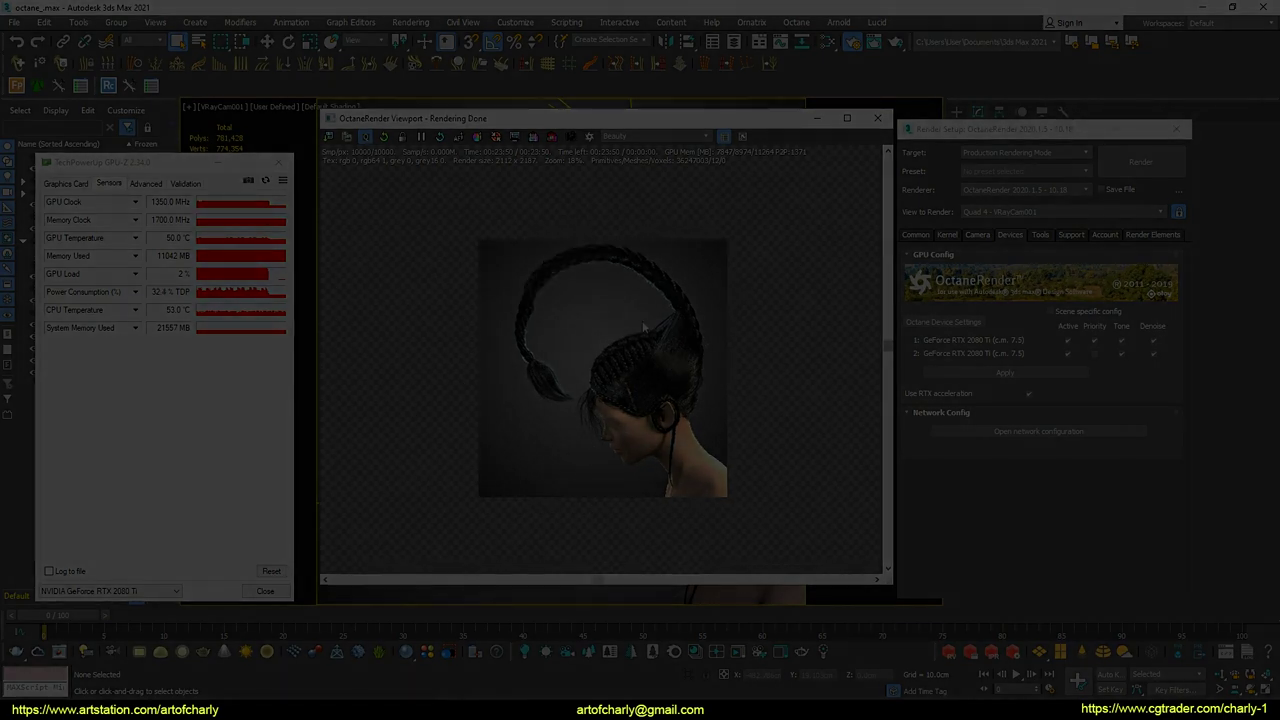